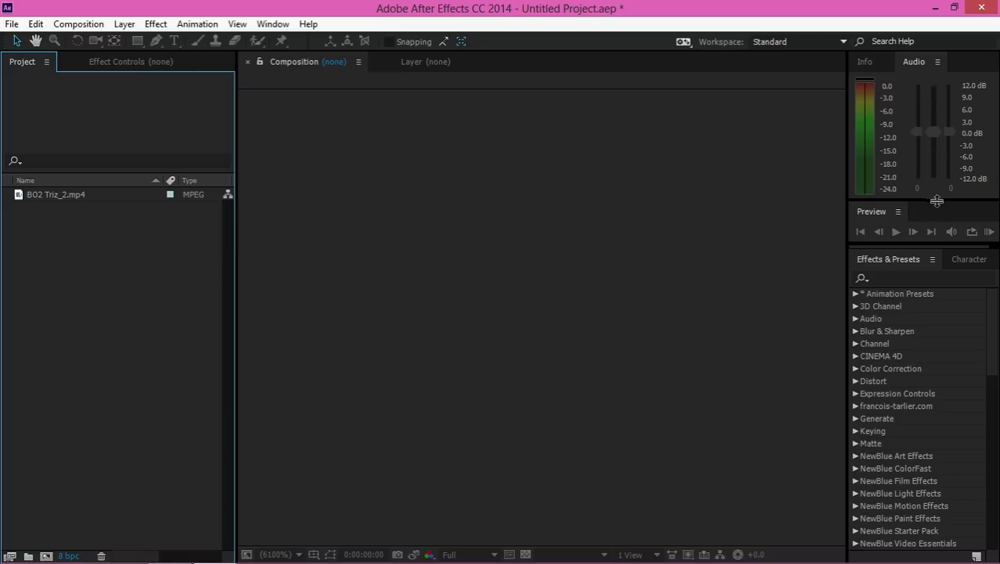
Dismiss the CCleaner alert popup
{"action": "left_click", "coordinate": [11, 24]}
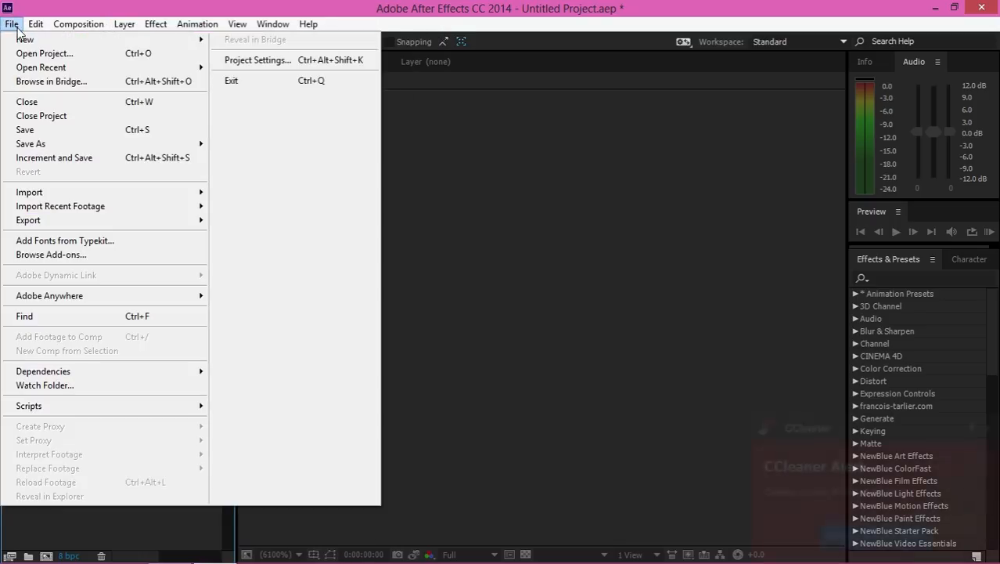
{"action": "left_click", "coordinate": [36, 10]}
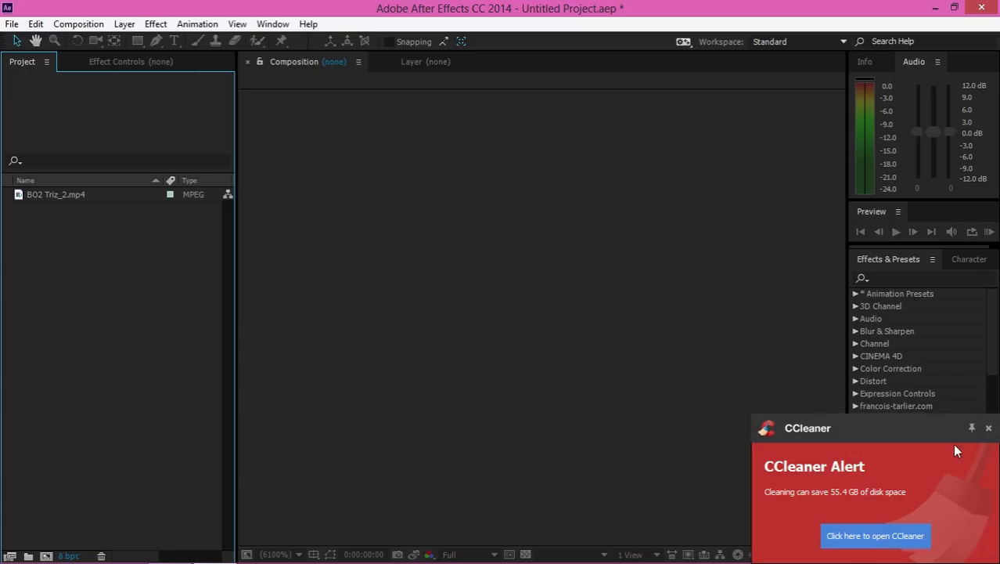
{"action": "left_click", "coordinate": [988, 428]}
Create a new 1280 x 720 composition at 59.94 frames per second with a duration of 0;00;38;29
{"action": "left_click", "coordinate": [36, 23]}
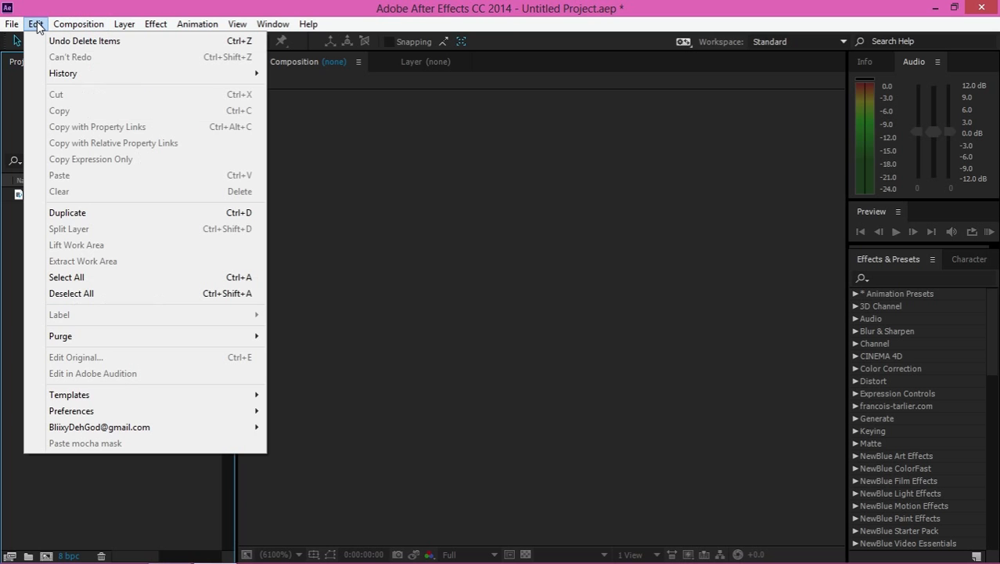
{"action": "mouse_move", "coordinate": [64, 25]}
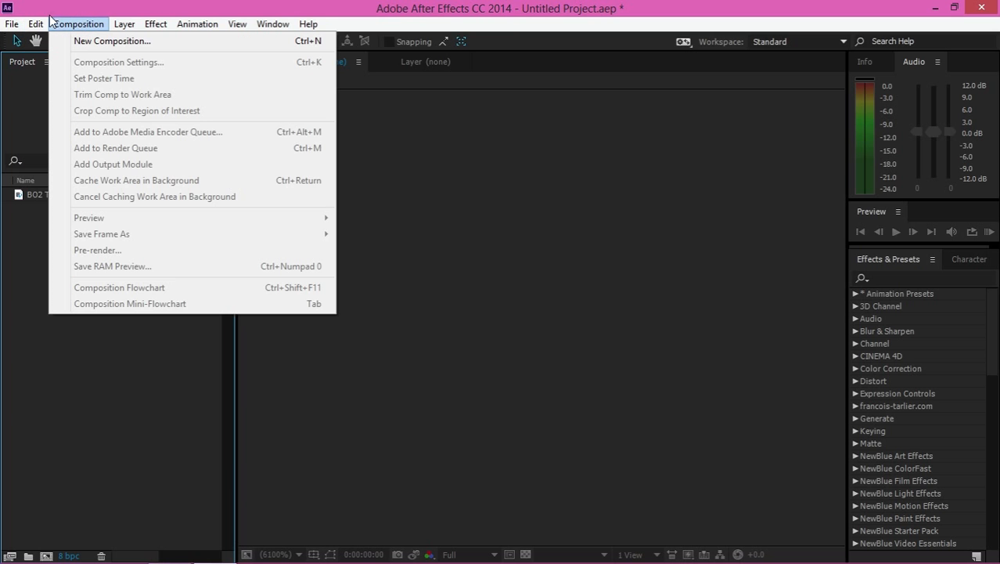
{"action": "left_click", "coordinate": [82, 40]}
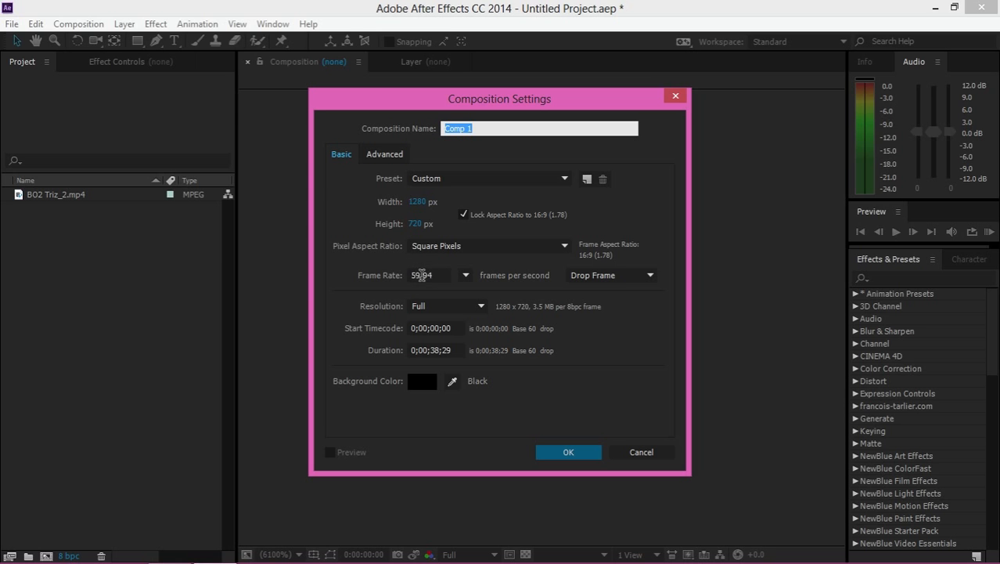
{"action": "left_click", "coordinate": [558, 450]}
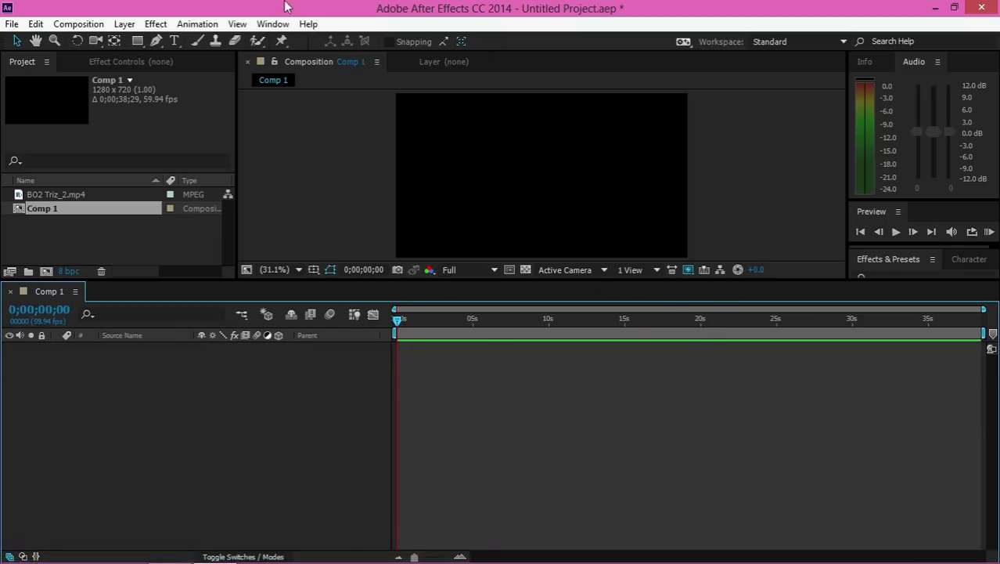
{"action": "left_click", "coordinate": [132, 26]}
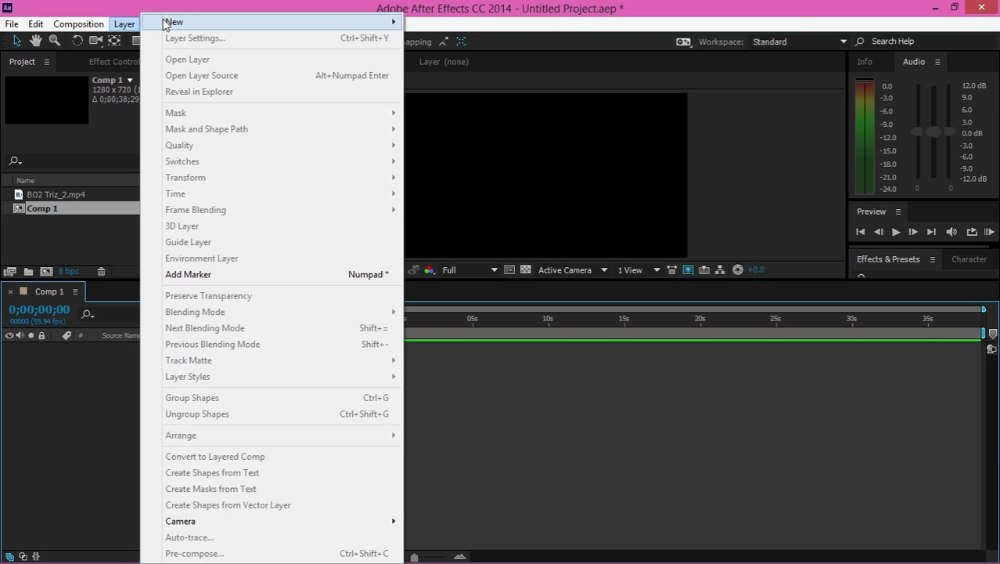
{"action": "mouse_move", "coordinate": [164, 23]}
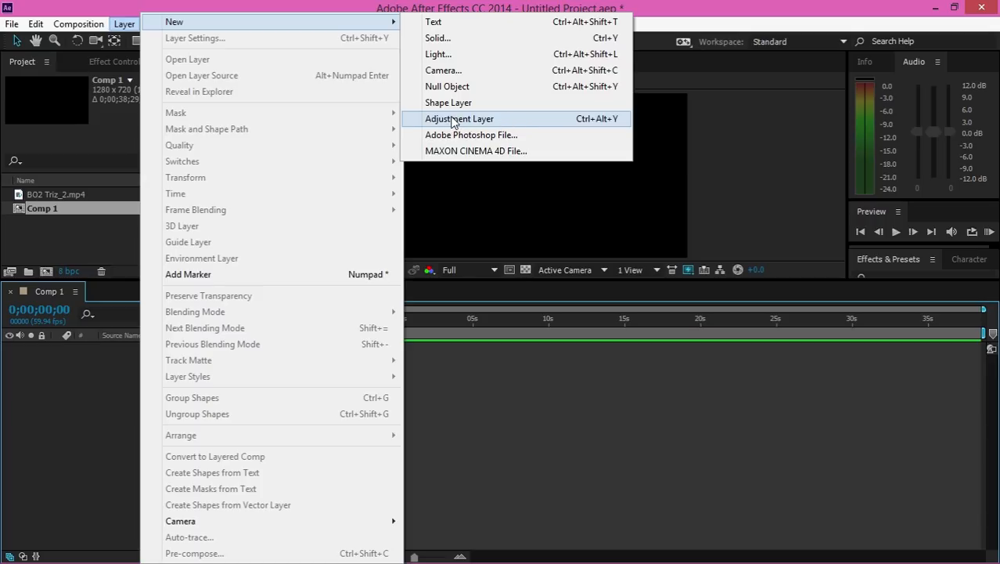
{"action": "left_click", "coordinate": [250, 6]}
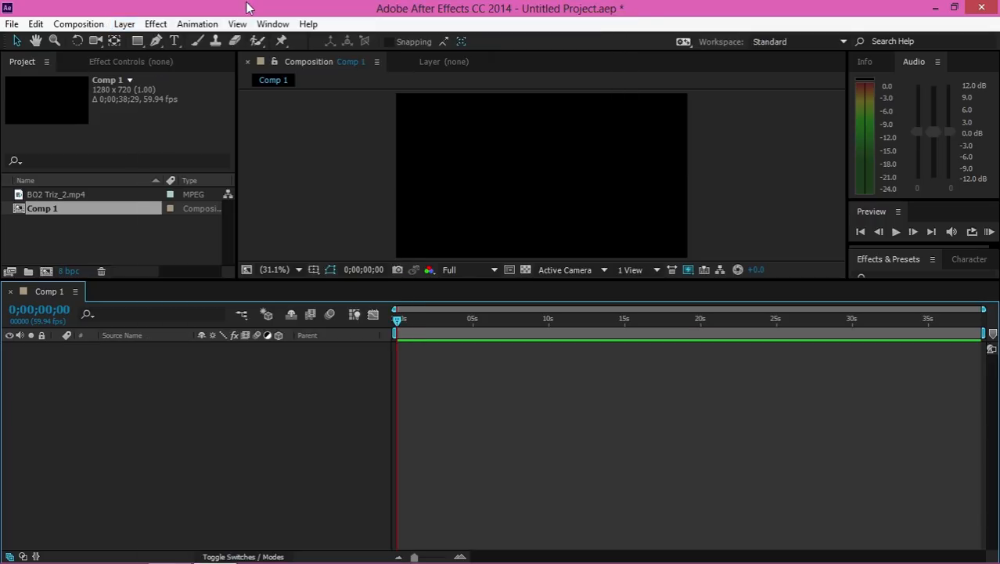
{"action": "left_click", "coordinate": [154, 25]}
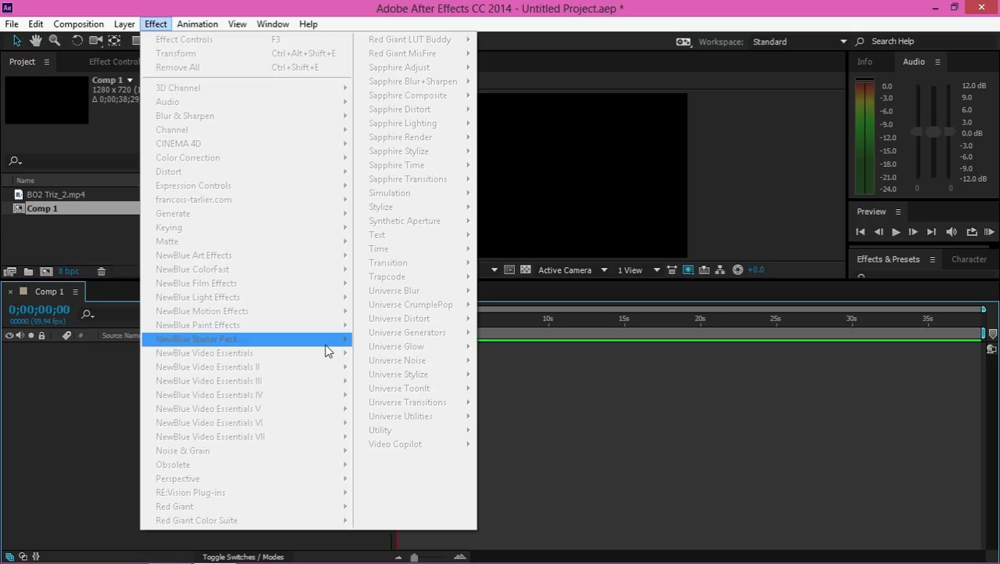
Enlarge the Effects & Presets area and search the effects for "eleme"
{"action": "left_click", "coordinate": [956, 278]}
{"action": "left_click_drag", "start_coordinate": [946, 280], "coordinate": [938, 331]}
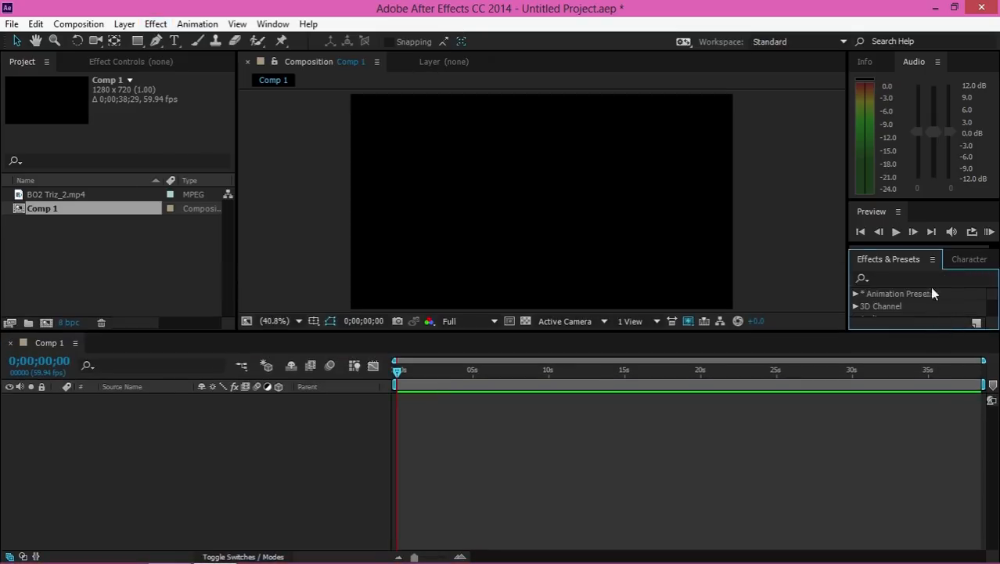
{"action": "left_click", "coordinate": [932, 277]}
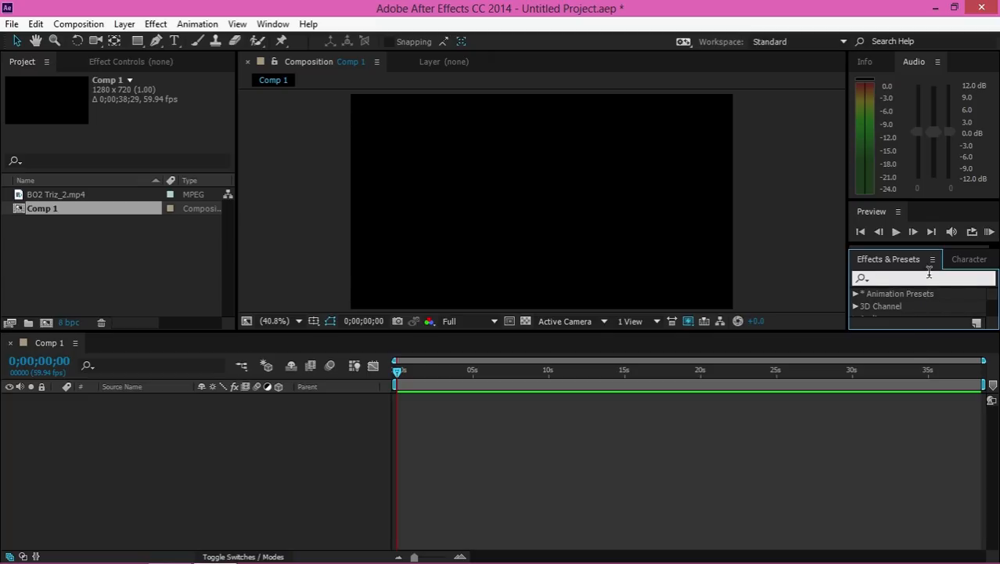
{"action": "type", "text": "eleme"}
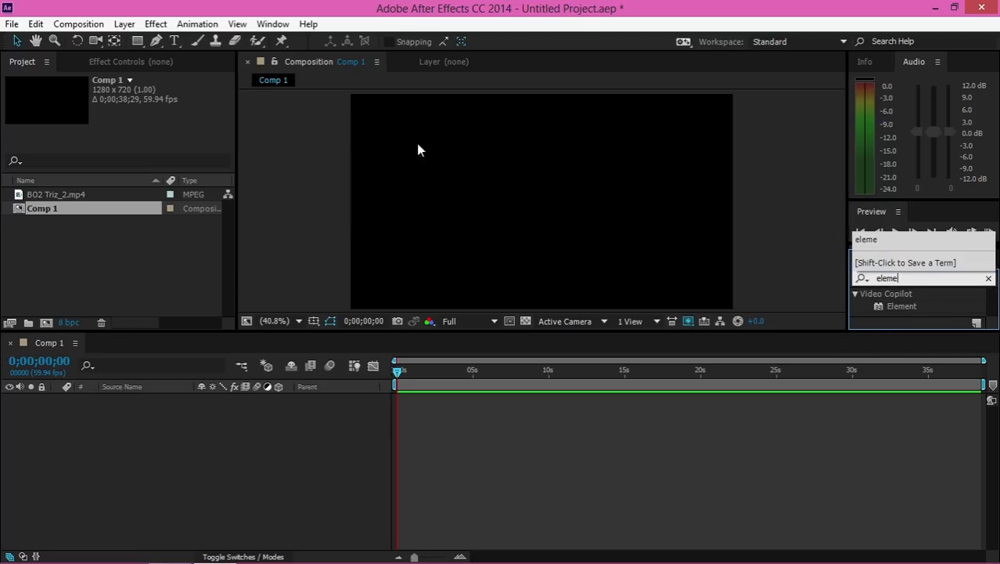
{"action": "left_click", "coordinate": [188, 24]}
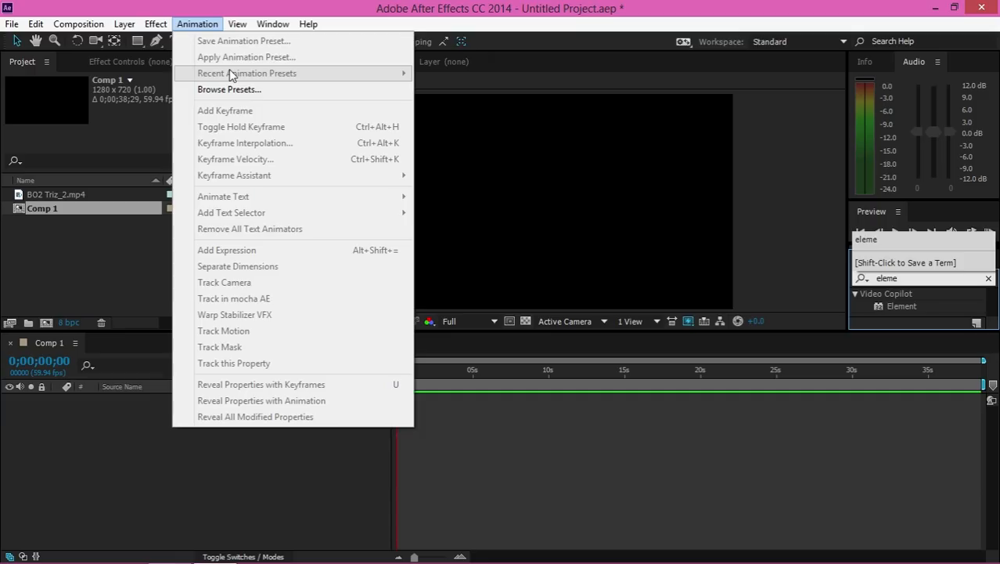
{"action": "key", "text": "Right"}
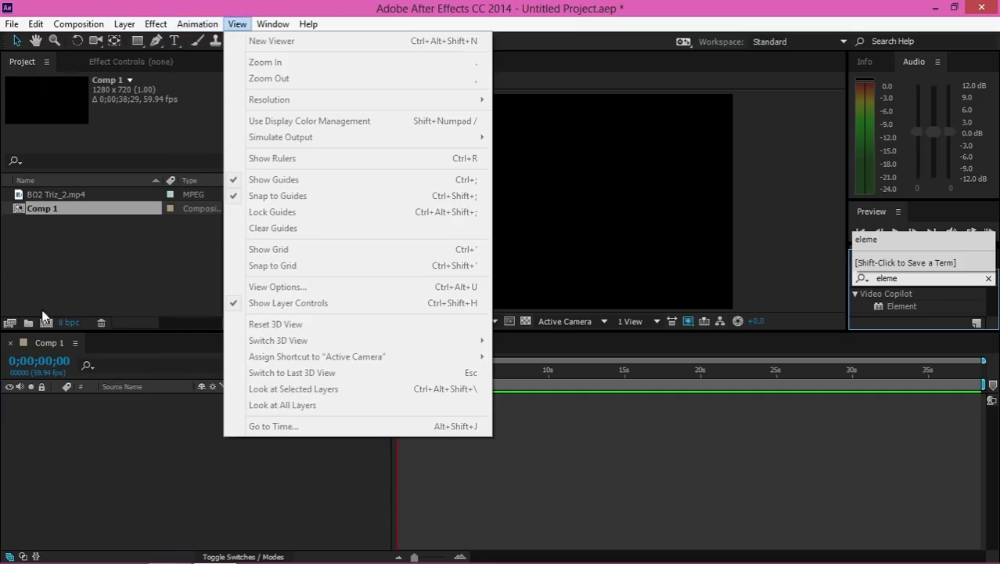
{"action": "mouse_move", "coordinate": [125, 25]}
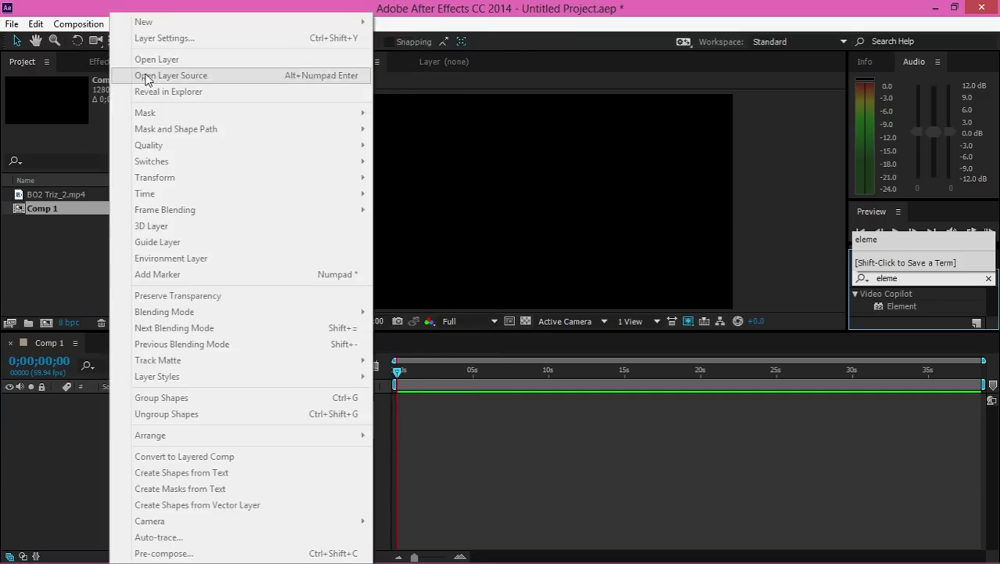
{"action": "left_click", "coordinate": [162, 11]}
{"action": "left_click", "coordinate": [197, 24]}
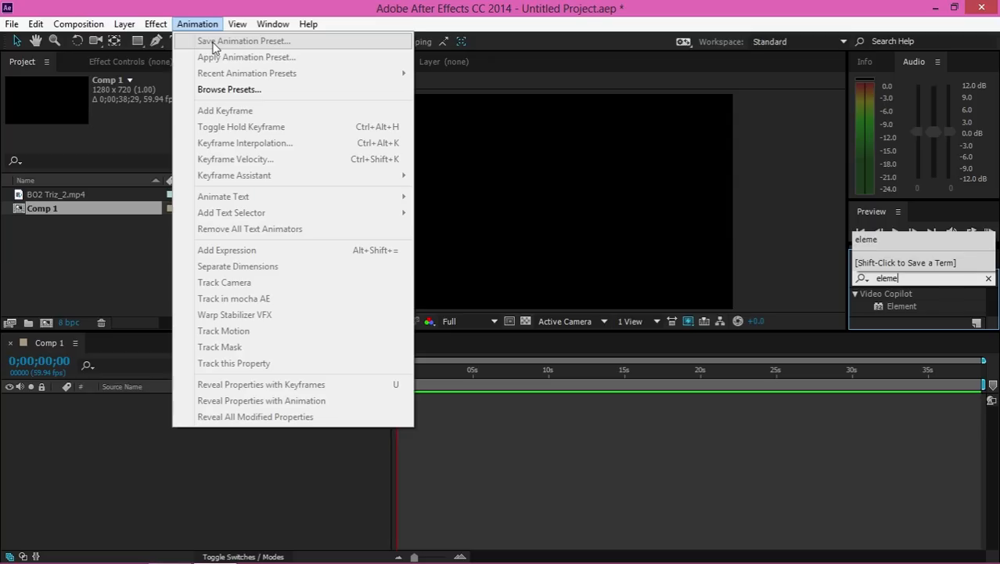
{"action": "mouse_move", "coordinate": [236, 24]}
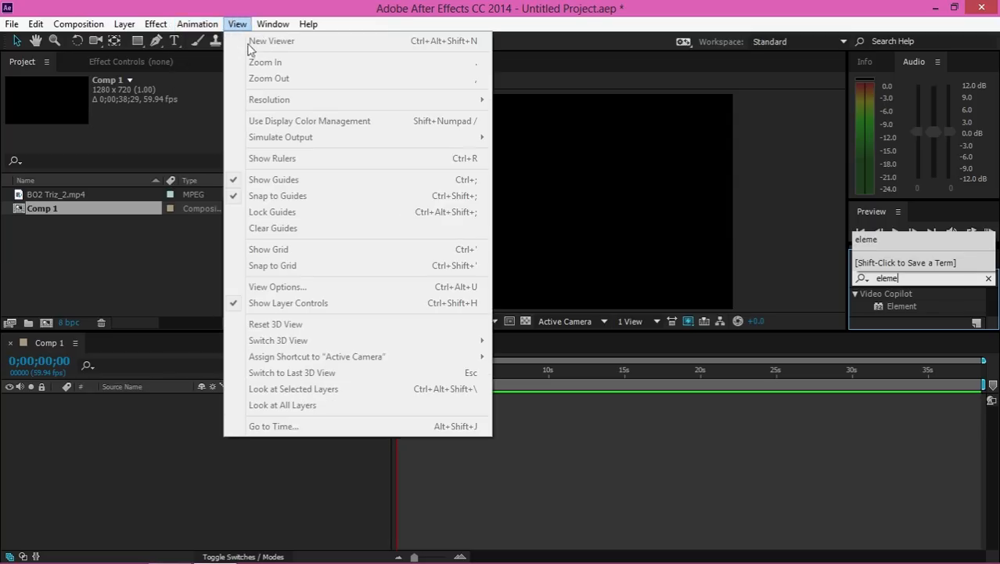
Show the Paragraph panel and hide it again
{"action": "mouse_move", "coordinate": [273, 25]}
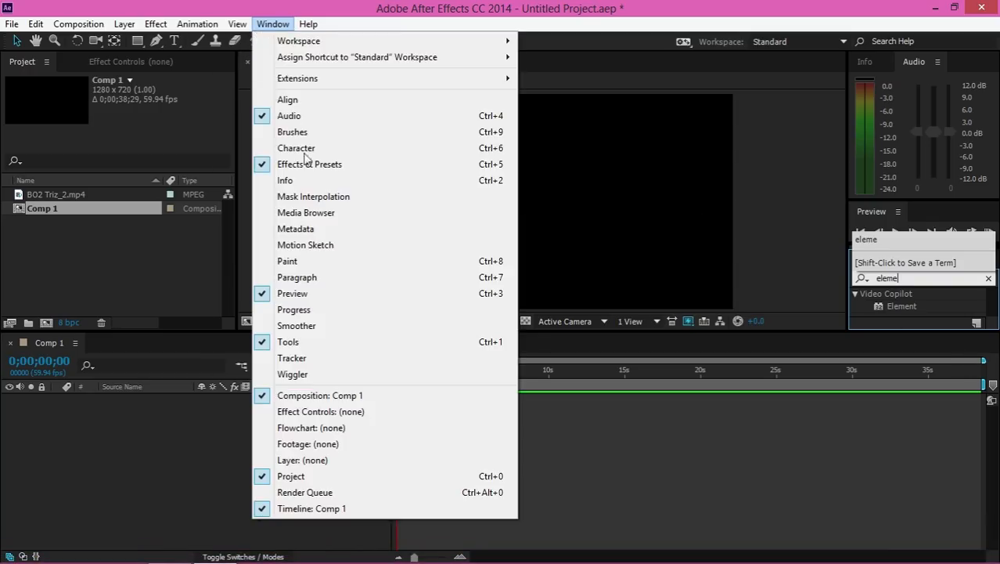
{"action": "left_click", "coordinate": [321, 276]}
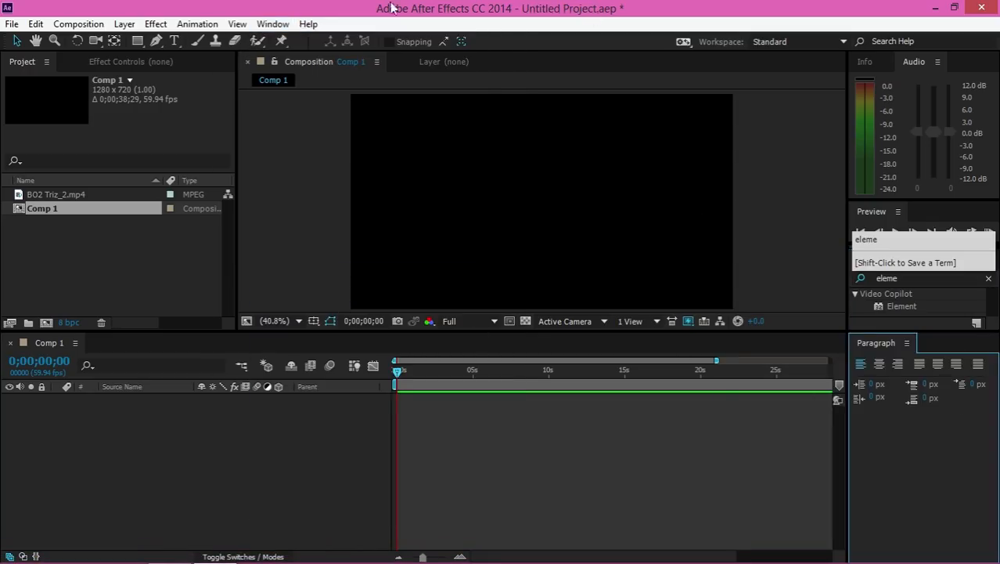
{"action": "left_click", "coordinate": [272, 23]}
{"action": "left_click", "coordinate": [319, 283]}
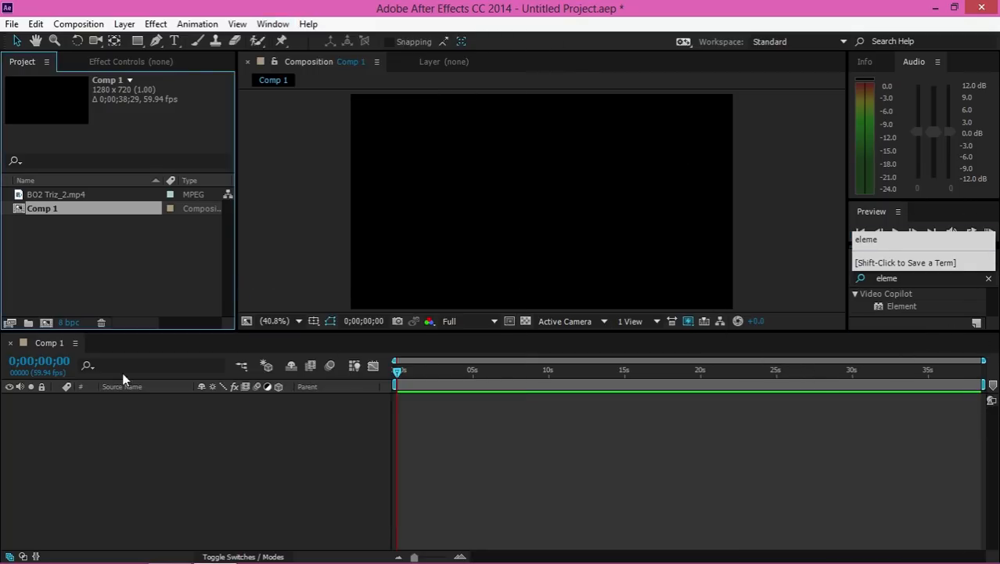
{"action": "left_click", "coordinate": [77, 343]}
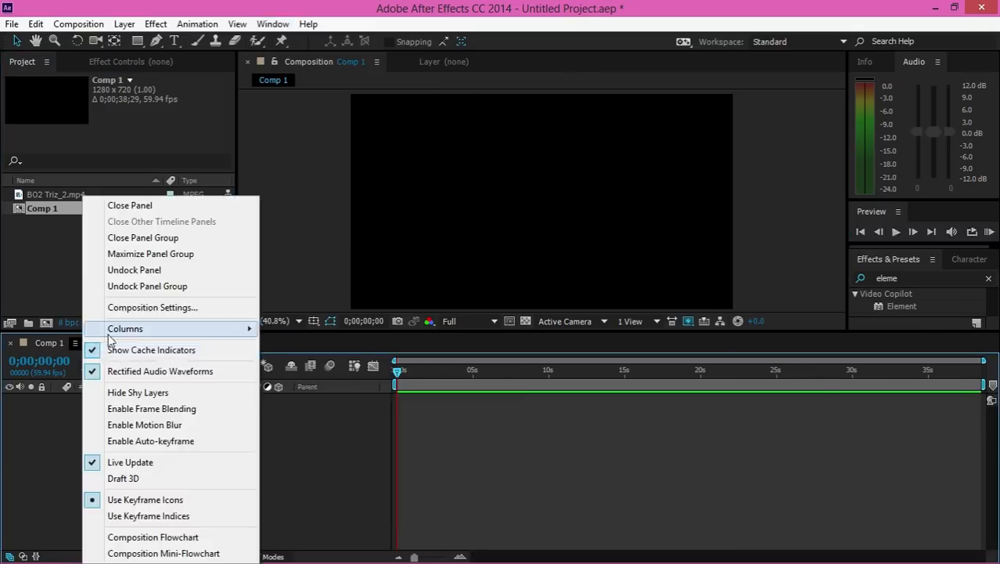
{"action": "left_click", "coordinate": [326, 345]}
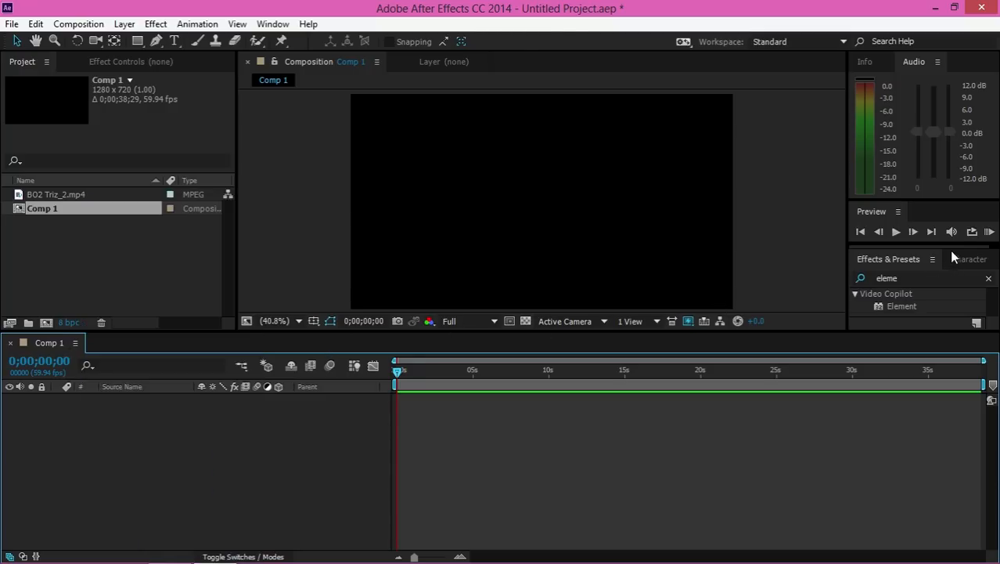
{"action": "left_click", "coordinate": [308, 24]}
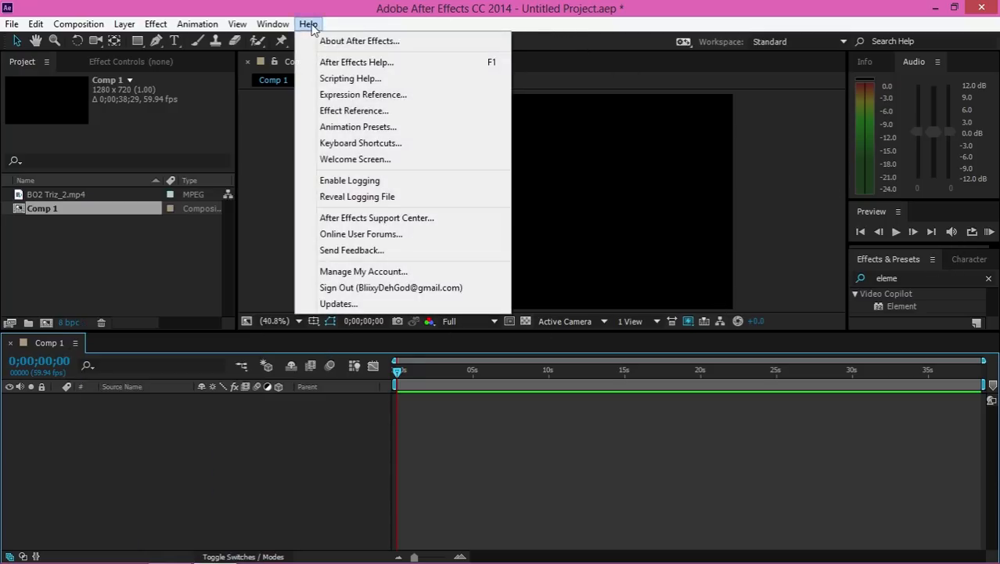
{"action": "left_click", "coordinate": [382, 14]}
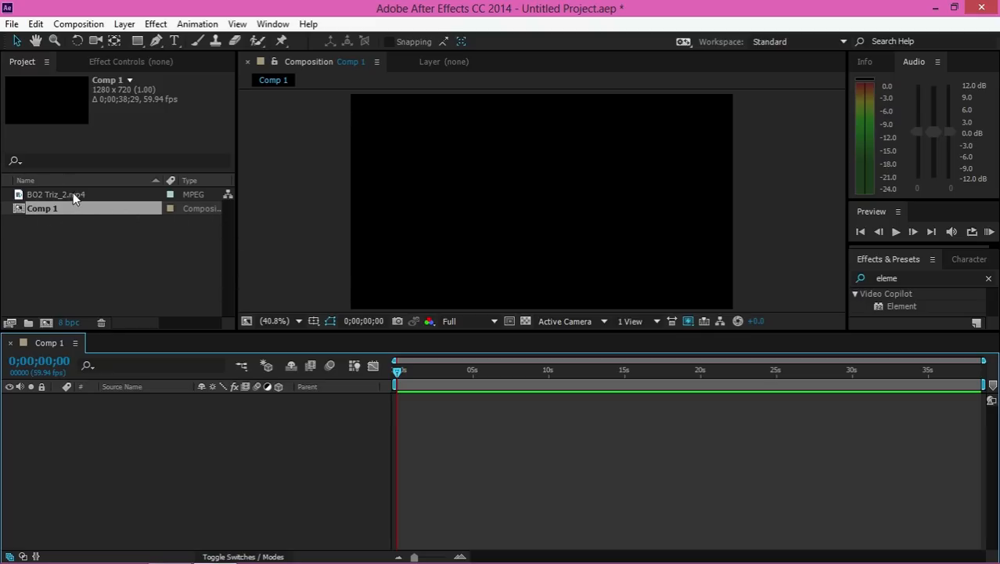
Add the BO2 Triz_2.mp4 clip to the Comp 1 timeline and check the composition's settings without changing them
{"action": "left_click_drag", "start_coordinate": [70, 193], "coordinate": [85, 414]}
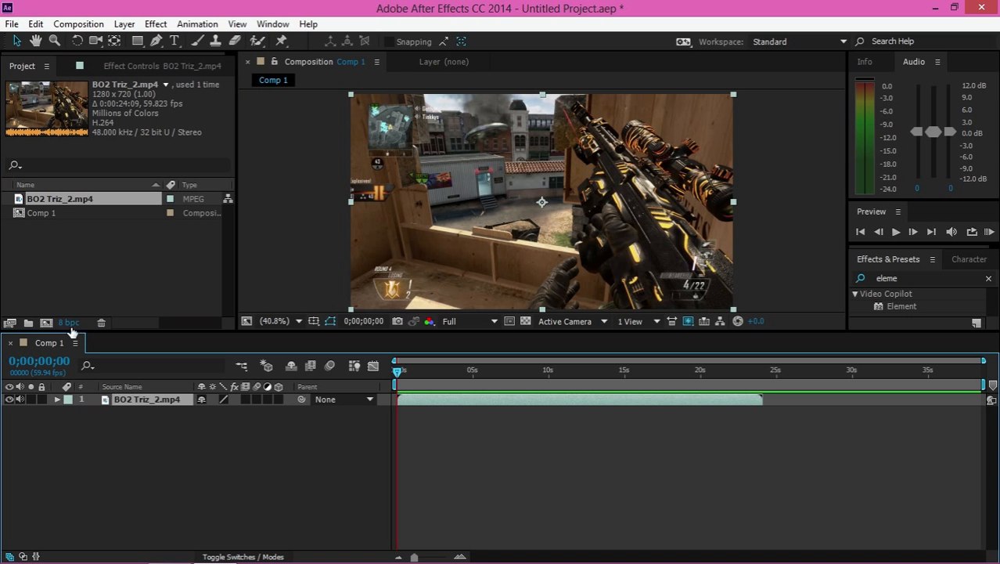
{"action": "left_click", "coordinate": [78, 23]}
{"action": "left_click", "coordinate": [109, 61]}
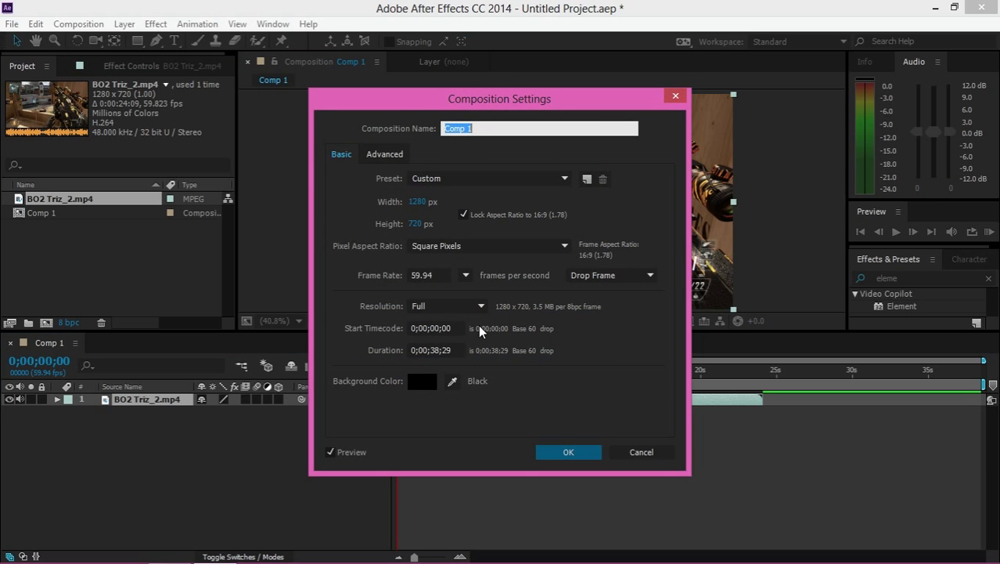
{"action": "left_click", "coordinate": [675, 95]}
Create a second composition with the default settings and add BO2 Triz_2.mp4 to its timeline
{"action": "left_click", "coordinate": [88, 24]}
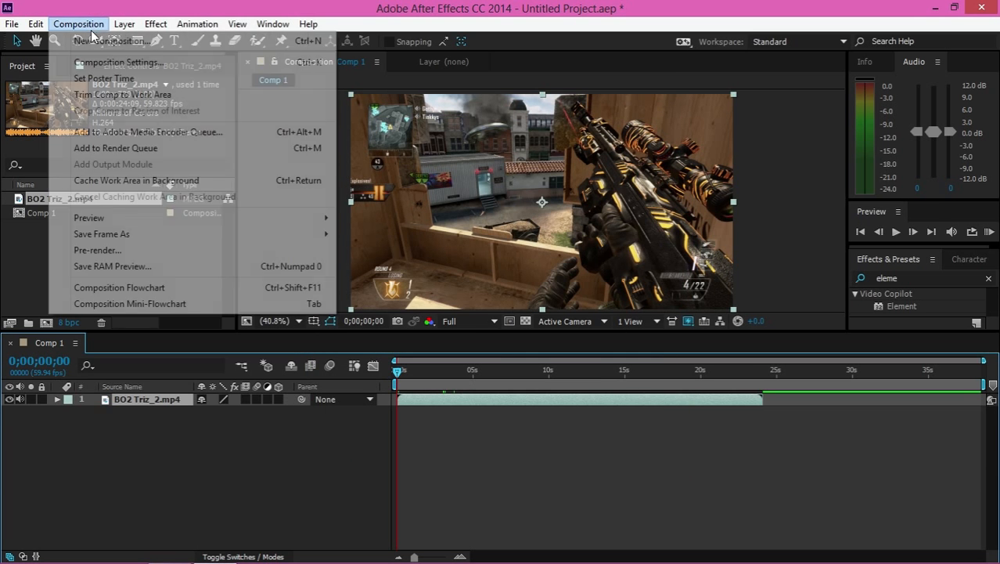
{"action": "left_click", "coordinate": [108, 41]}
{"action": "left_click", "coordinate": [548, 447]}
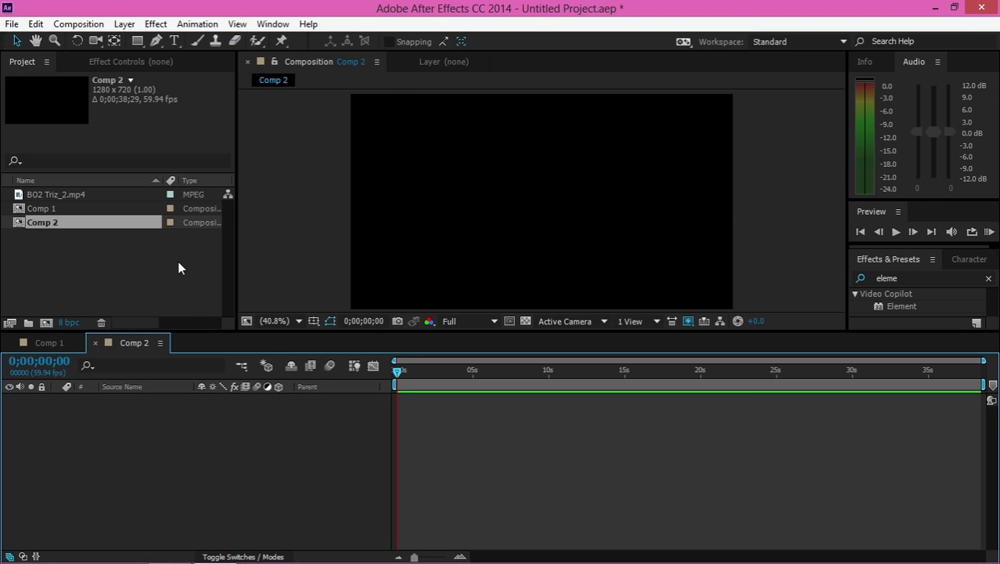
{"action": "left_click", "coordinate": [71, 194]}
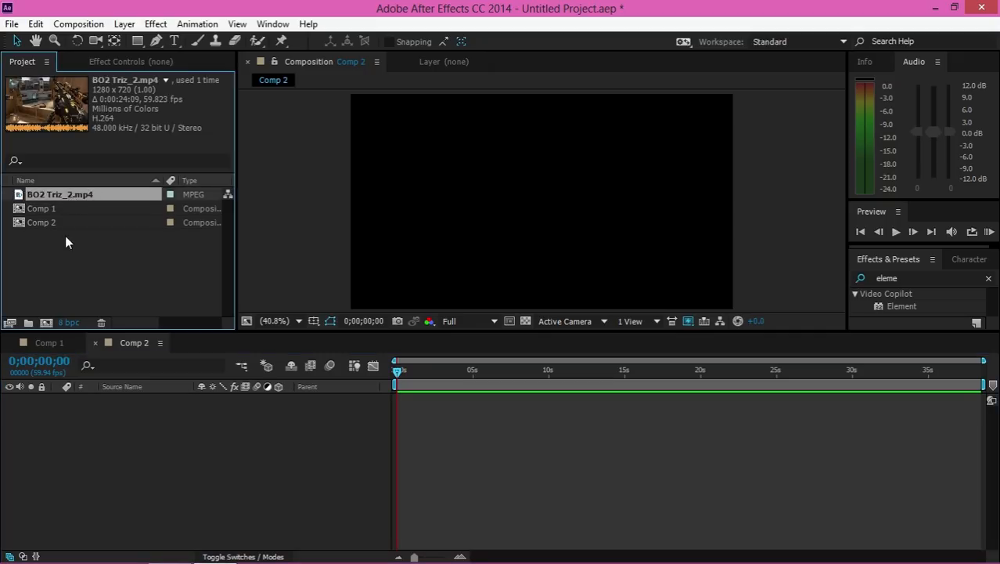
{"action": "left_click_drag", "start_coordinate": [72, 192], "coordinate": [147, 439]}
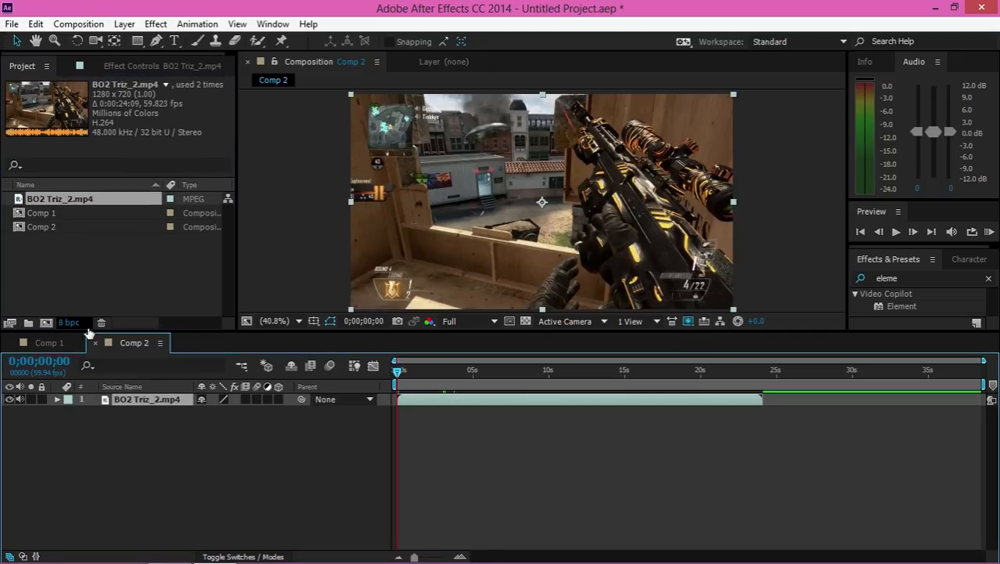
Close the Comp 2 timeline and delete Comp 2 from the project
{"action": "left_click", "coordinate": [95, 343]}
{"action": "right_click", "coordinate": [67, 228]}
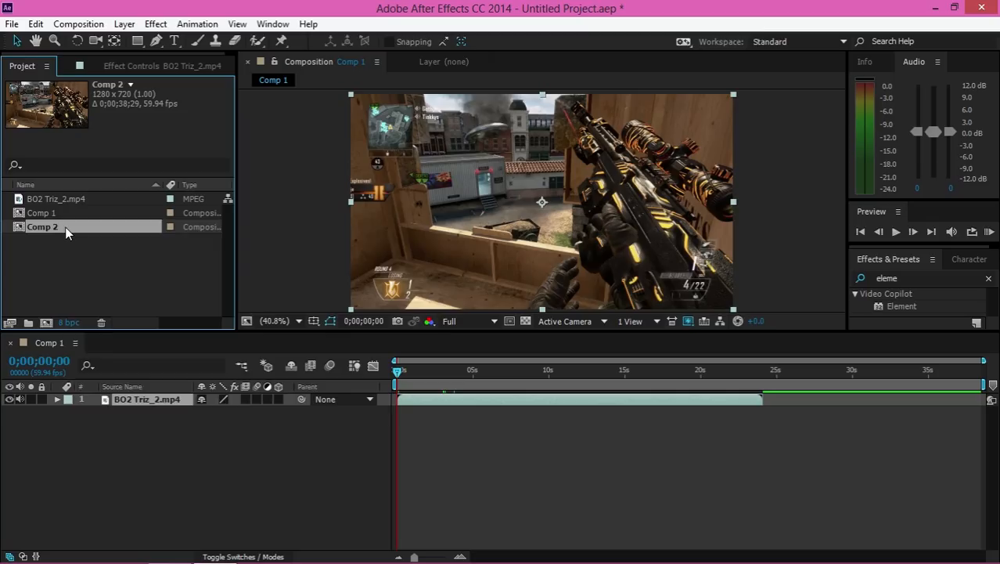
{"action": "left_click", "coordinate": [37, 221]}
{"action": "key", "text": "Delete"}
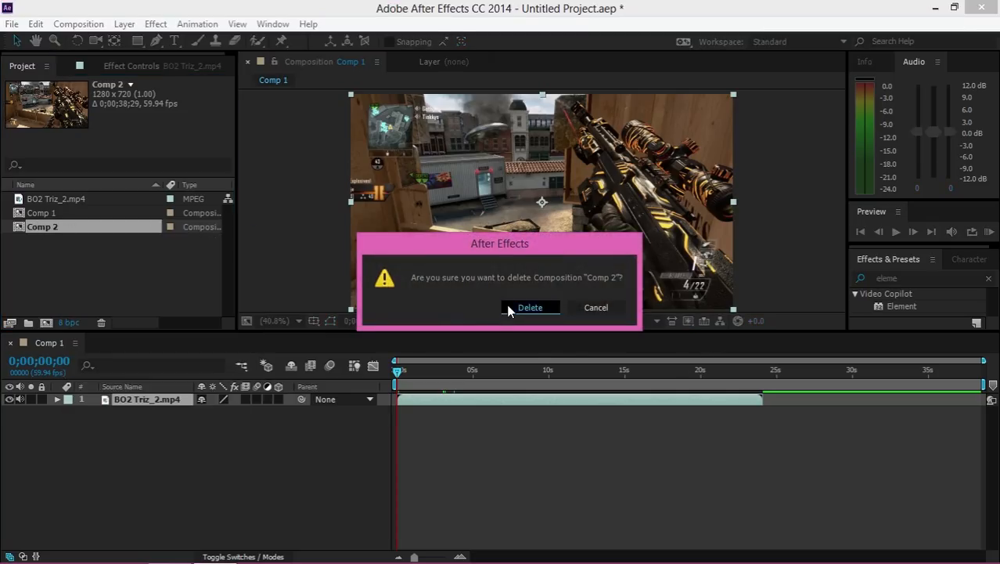
{"action": "left_click", "coordinate": [510, 310]}
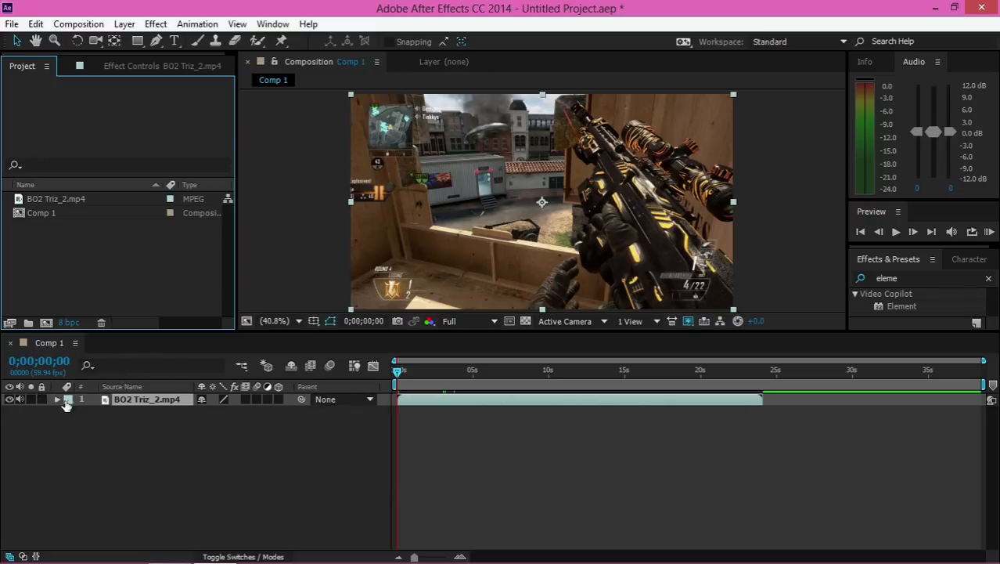
Toggle the BO2 Triz_2.mp4 layer's visibility off and back on to compare the picture
{"action": "left_click", "coordinate": [9, 399]}
{"action": "left_click", "coordinate": [9, 399]}
{"action": "left_click", "coordinate": [11, 399]}
{"action": "left_click", "coordinate": [12, 399]}
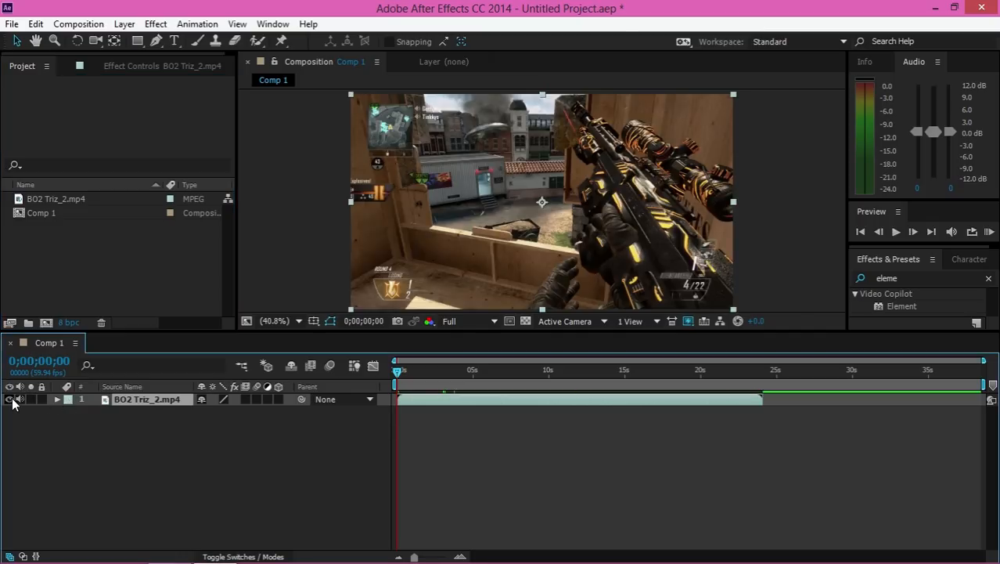
Toggle the BO2 Triz_2.mp4 layer's video and audio off and back on, previewing the sound to compare
{"action": "left_click", "coordinate": [10, 399]}
{"action": "left_click", "coordinate": [10, 399]}
{"action": "left_click", "coordinate": [21, 399]}
{"action": "left_click", "coordinate": [20, 400]}
{"action": "key", "text": "KP_Decimal"}
{"action": "key", "text": "KP_Decimal"}
{"action": "key", "text": "KP_Decimal"}
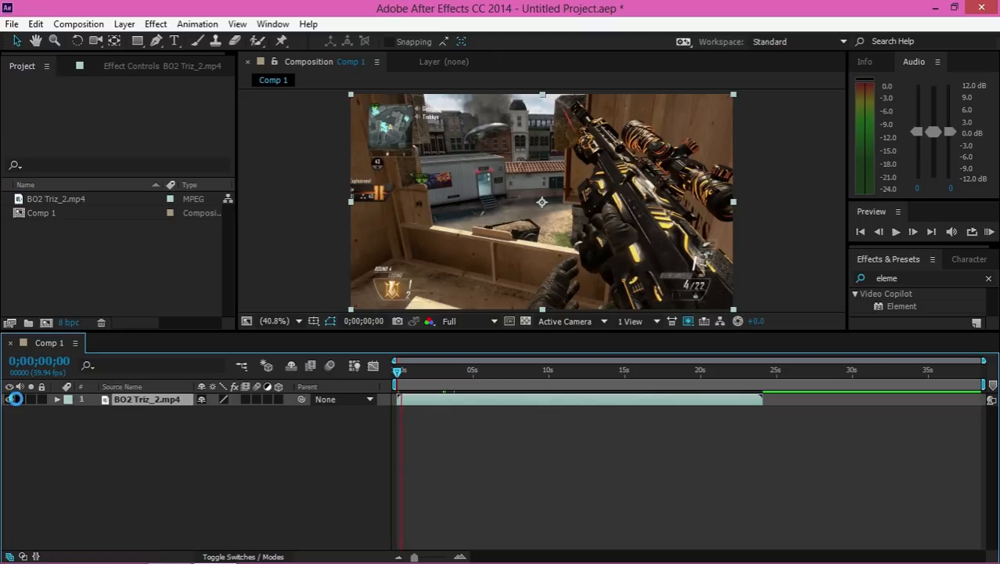
{"action": "key", "text": "KP_Decimal"}
{"action": "left_click", "coordinate": [19, 399]}
Lock and unlock the BO2 Triz_2.mp4 layer, and change its label colour to Dark Green
{"action": "left_click", "coordinate": [43, 400]}
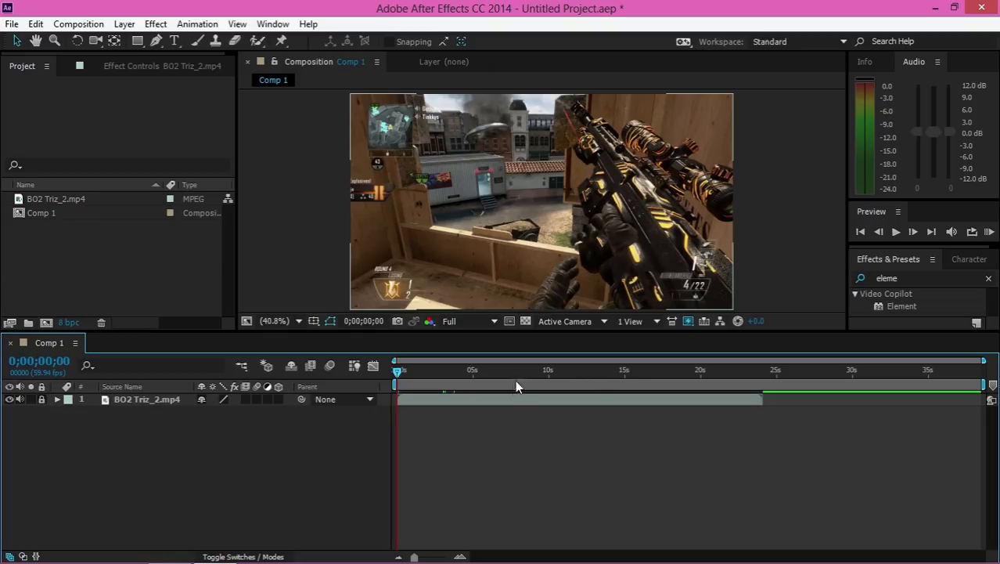
{"action": "left_click", "coordinate": [43, 400]}
{"action": "left_click", "coordinate": [68, 399]}
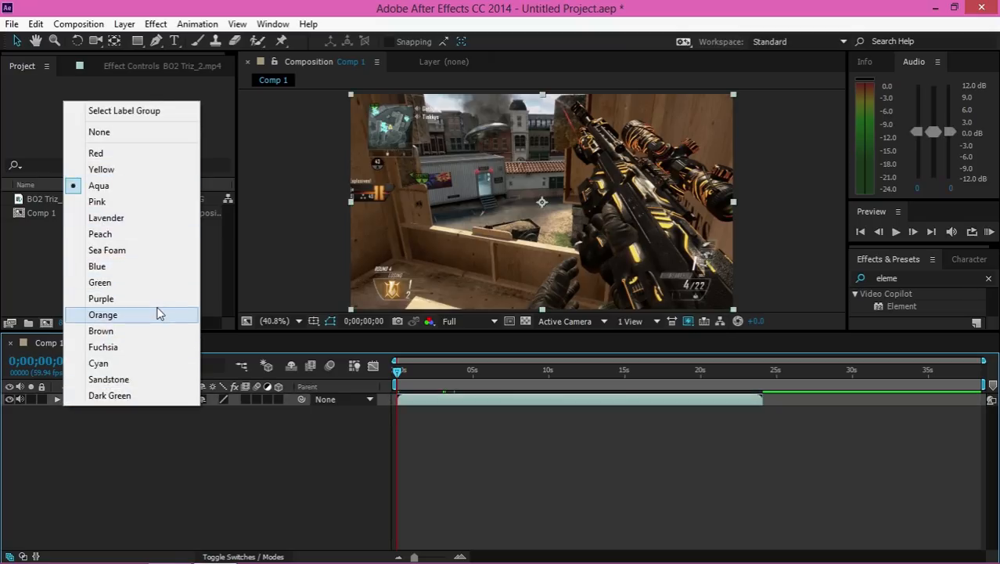
{"action": "left_click", "coordinate": [109, 396]}
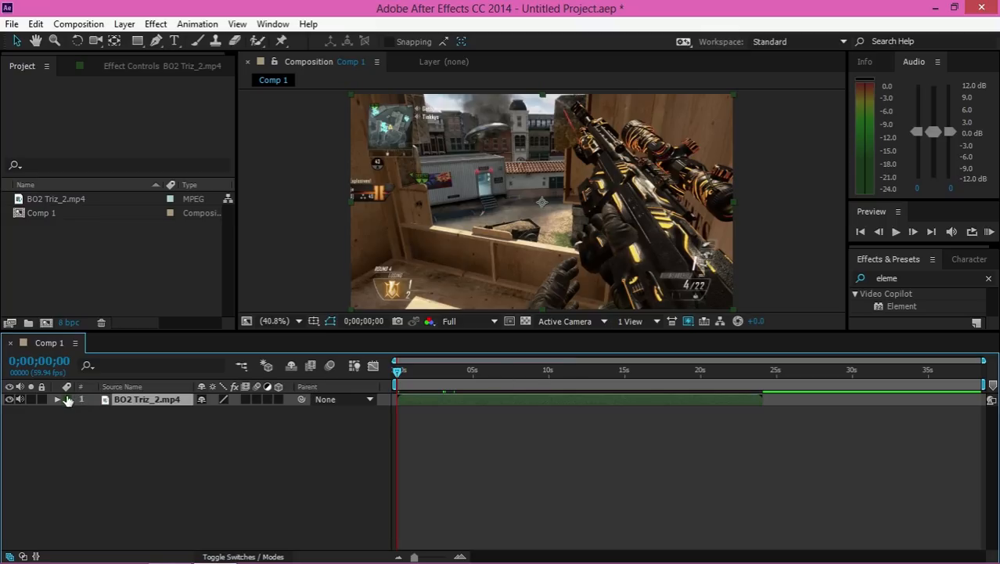
Pre-compose the BO2 Triz_2.mp4 layer with all attributes left in Comp 1, and view the new composition's timeline before returning to Comp 1
{"action": "right_click", "coordinate": [154, 402]}
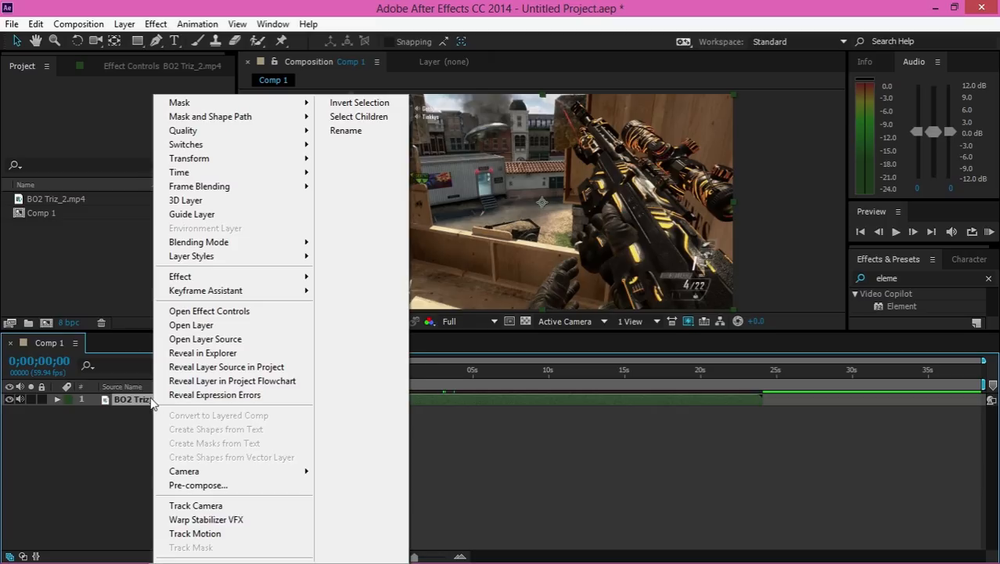
{"action": "left_click", "coordinate": [143, 414]}
{"action": "left_click", "coordinate": [143, 400]}
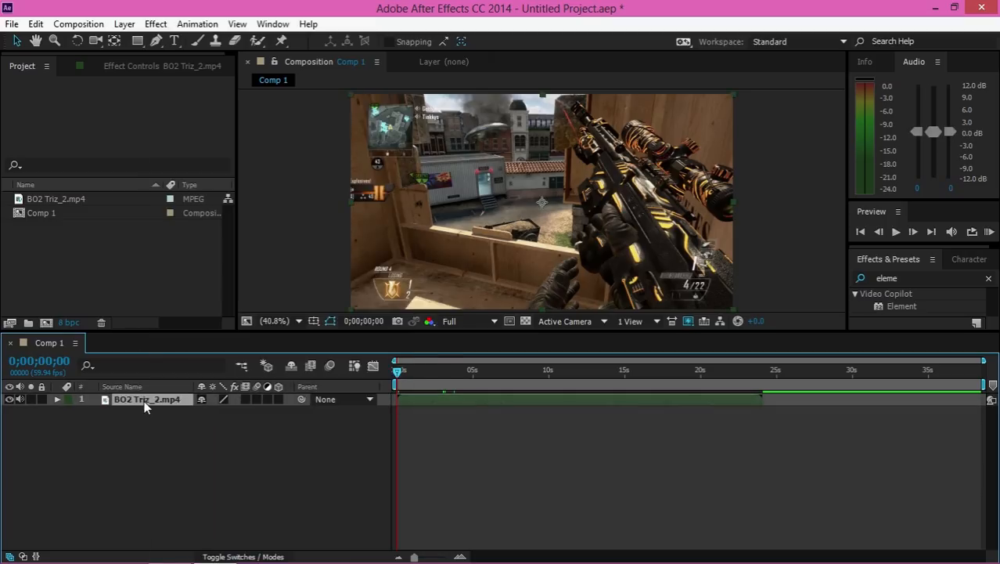
{"action": "right_click", "coordinate": [144, 400]}
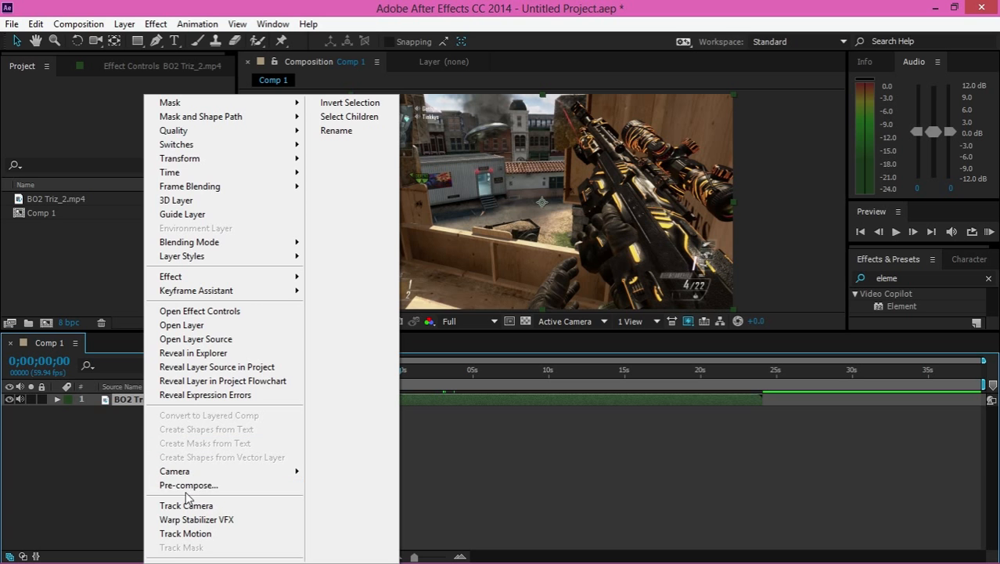
{"action": "left_click", "coordinate": [197, 486]}
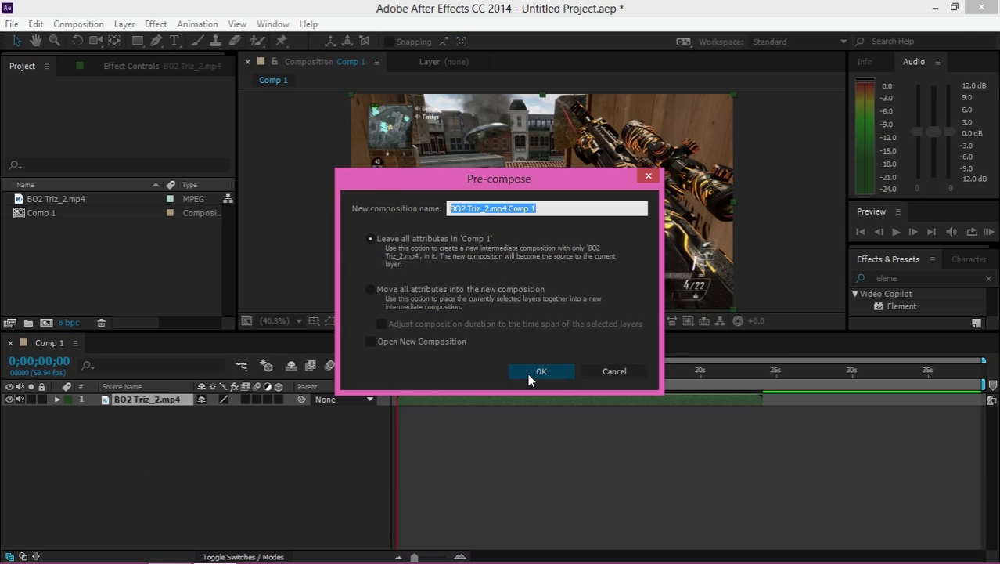
{"action": "left_click", "coordinate": [527, 373]}
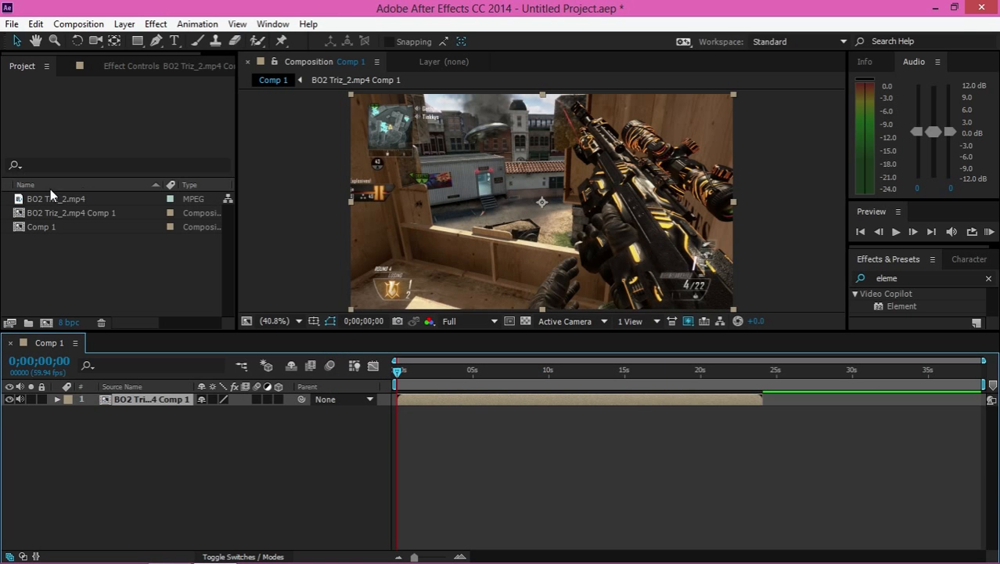
{"action": "double_click", "coordinate": [51, 210]}
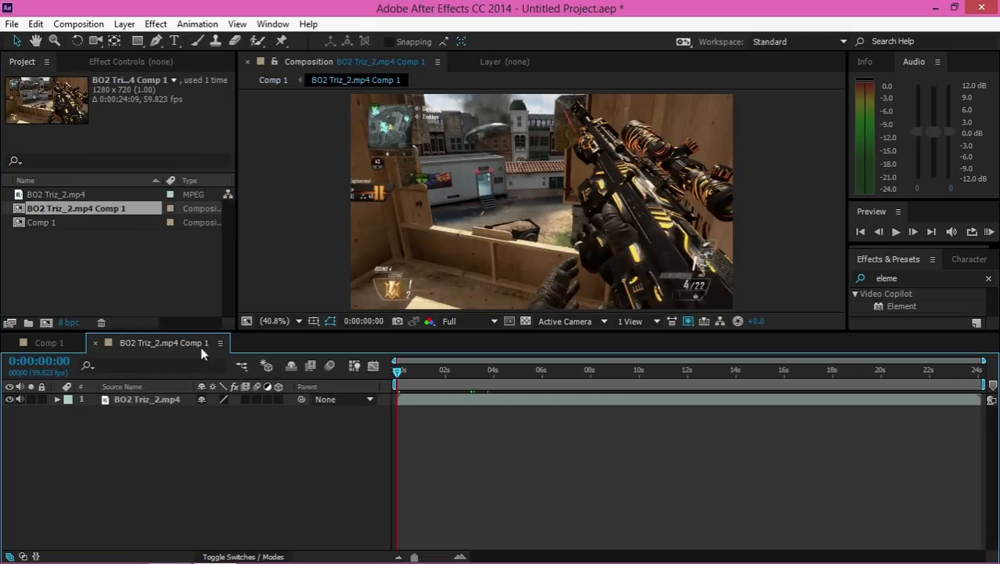
{"action": "left_click", "coordinate": [57, 341]}
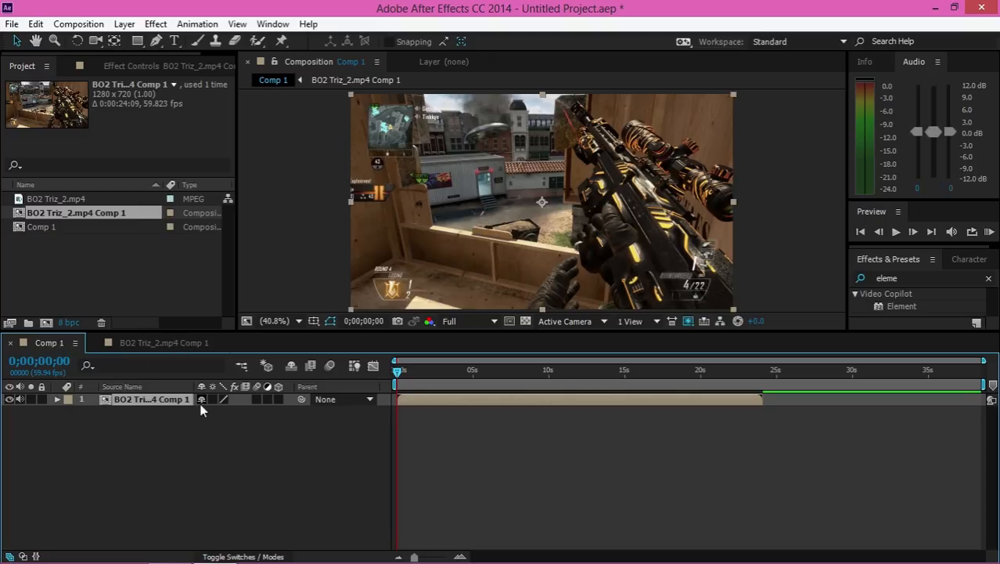
Delete the BO2 Triz_2.mp4 Comp 1 pre-composition from the project and add BO2 Triz_2.mp4 to the Comp 1 timeline again
{"action": "left_click", "coordinate": [117, 343]}
{"action": "left_click", "coordinate": [96, 343]}
{"action": "key", "text": "Delete"}
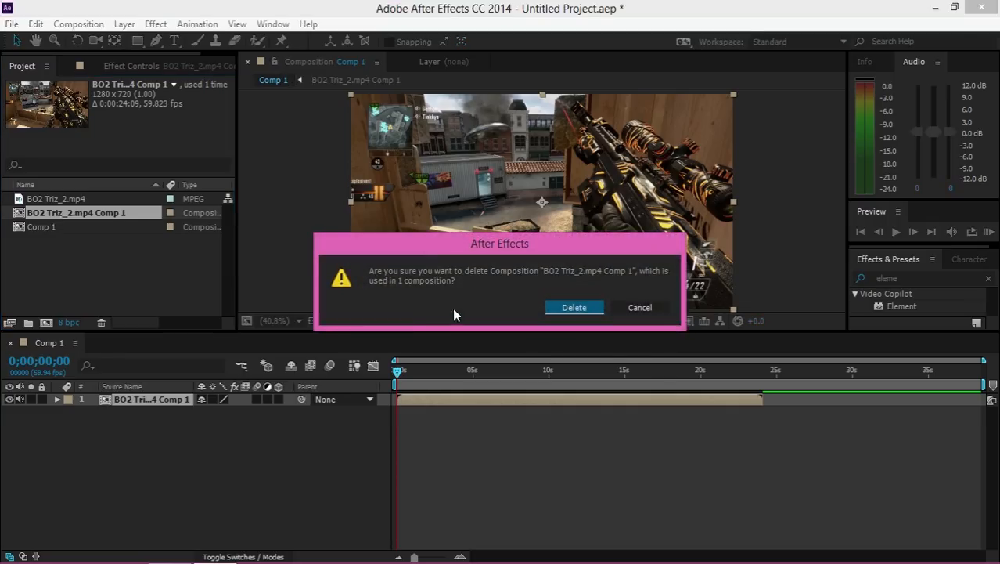
{"action": "left_click", "coordinate": [583, 308]}
{"action": "left_click", "coordinate": [54, 194]}
{"action": "left_click_drag", "start_coordinate": [54, 194], "coordinate": [92, 407]}
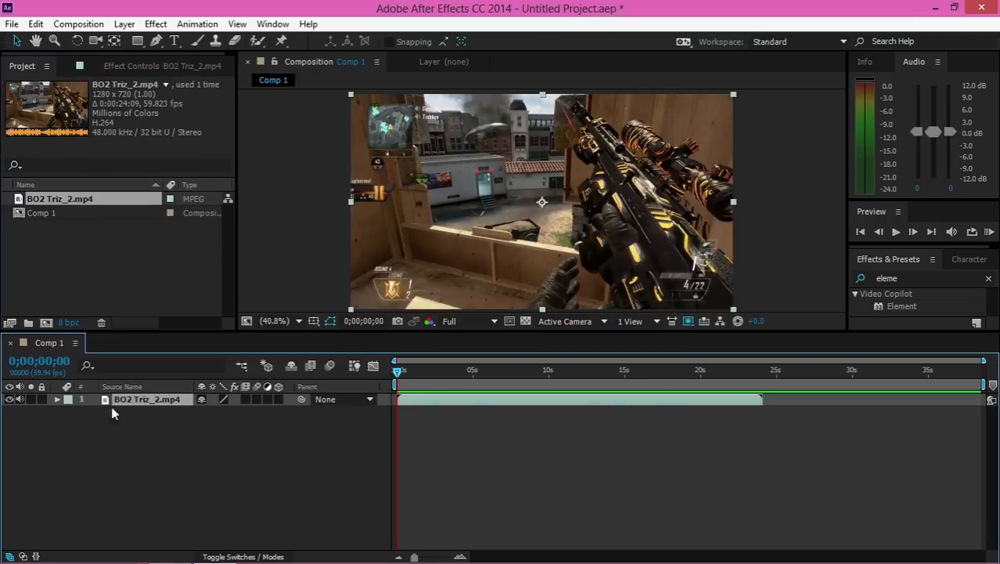
Look through the BO2 Triz_2.mp4 layer's options and enable time remapping on it
{"action": "right_click", "coordinate": [160, 400]}
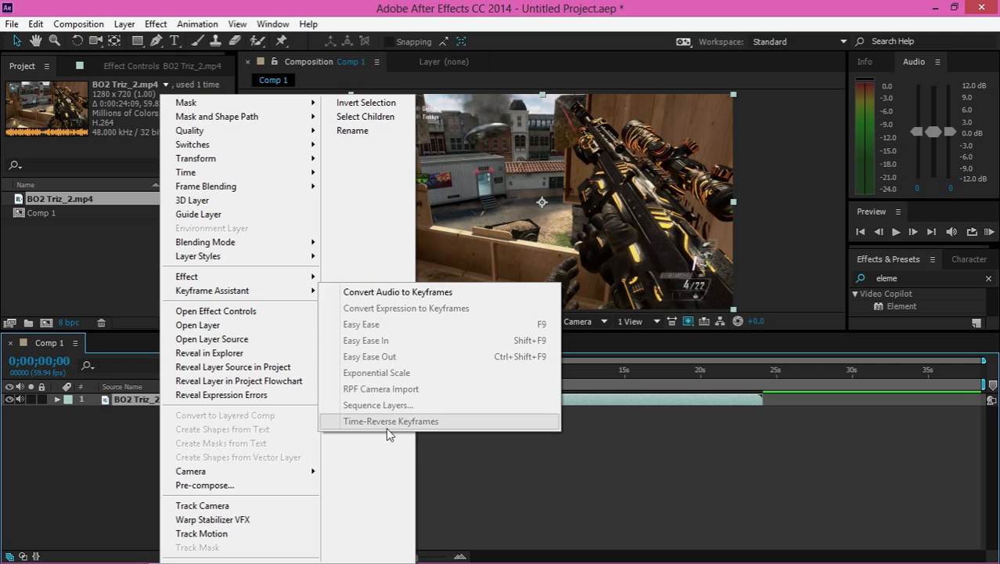
{"action": "mouse_move", "coordinate": [227, 278]}
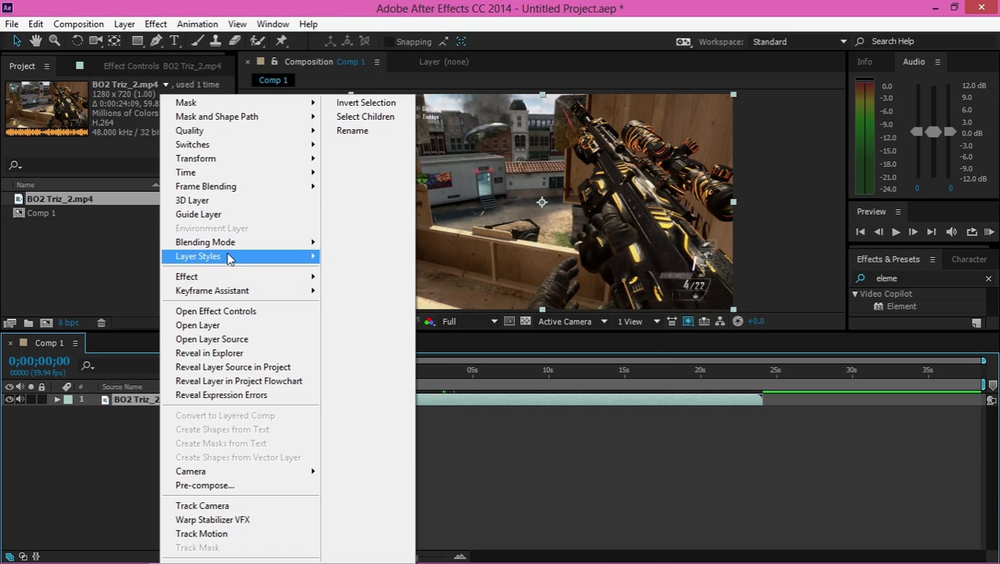
{"action": "mouse_move", "coordinate": [228, 258]}
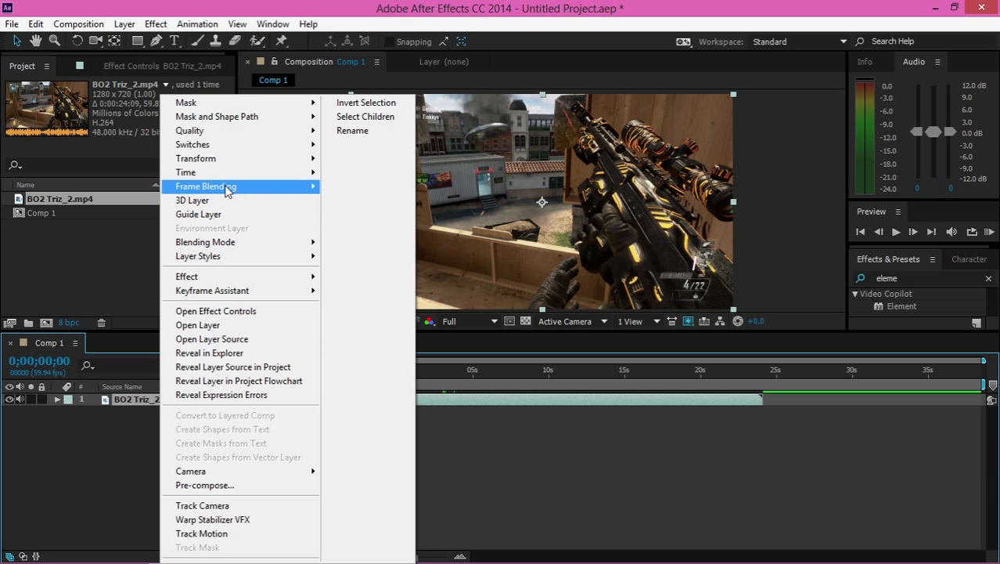
{"action": "mouse_move", "coordinate": [227, 191]}
{"action": "mouse_move", "coordinate": [235, 174]}
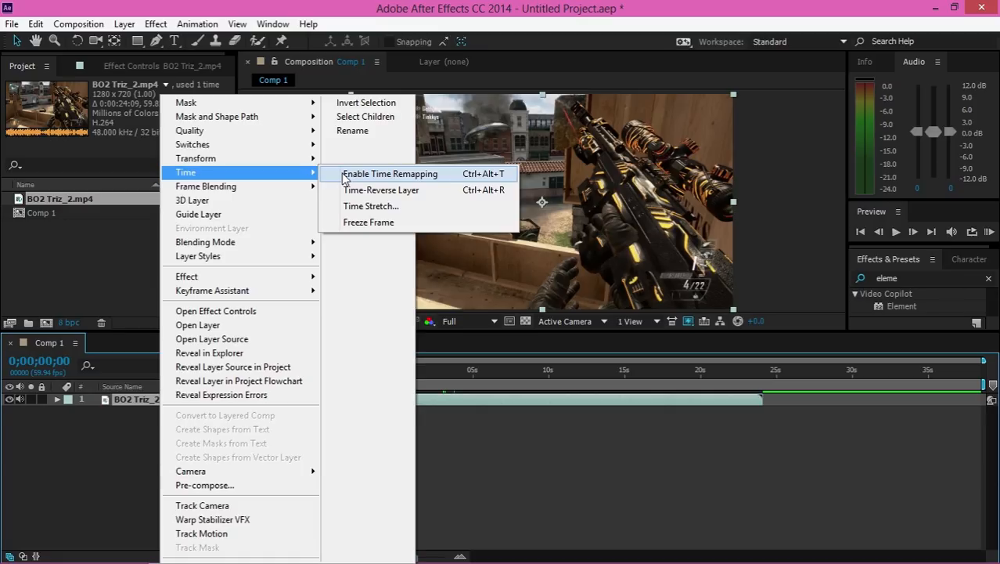
{"action": "left_click", "coordinate": [342, 175]}
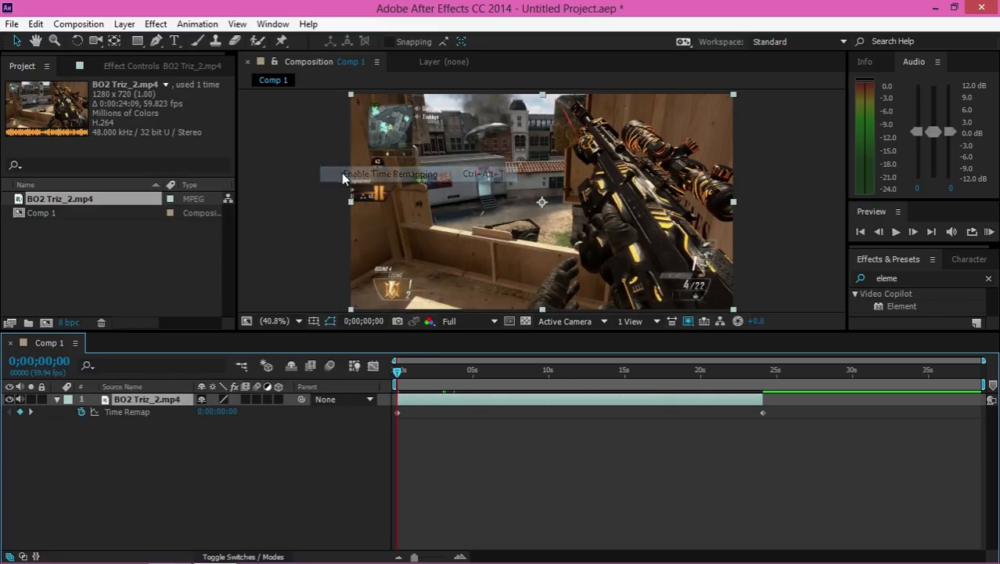
Scrub the Comp 1 timeline to 0;00;02;22 and set the composition preview resolution to Quarter
{"action": "left_click_drag", "start_coordinate": [399, 371], "coordinate": [404, 374]}
{"action": "left_click", "coordinate": [432, 371]}
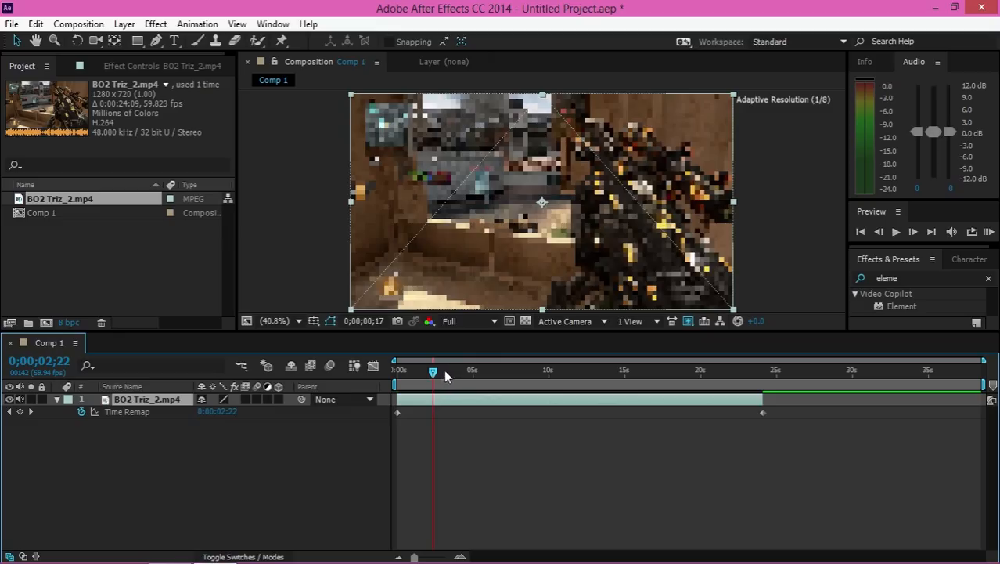
{"action": "left_click", "coordinate": [485, 321]}
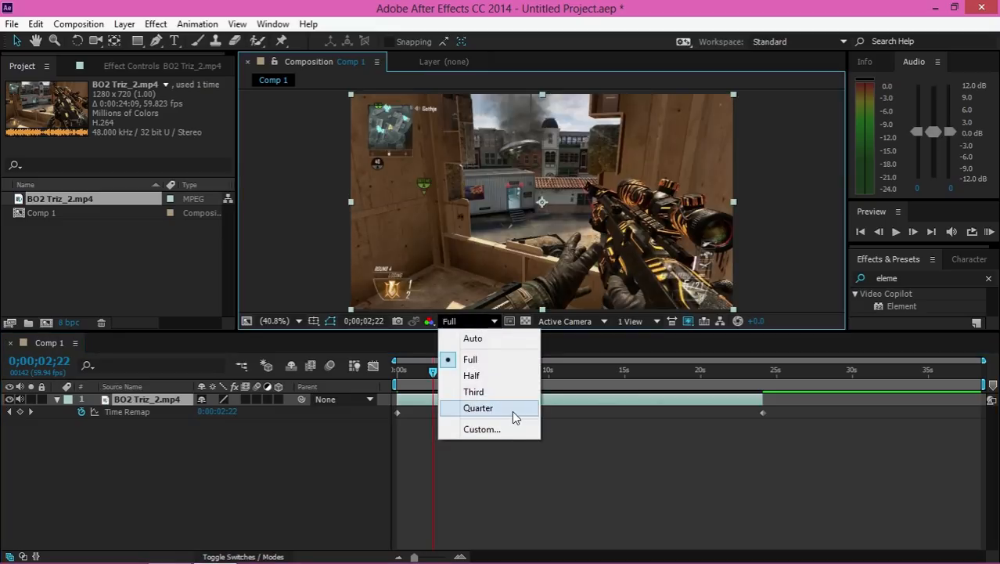
{"action": "left_click", "coordinate": [512, 409]}
Add a Time Remap keyframe at 0;00;03;23 and move it to about 0;00;06;02 to slow the clip's opening
{"action": "left_click_drag", "start_coordinate": [435, 375], "coordinate": [454, 378]}
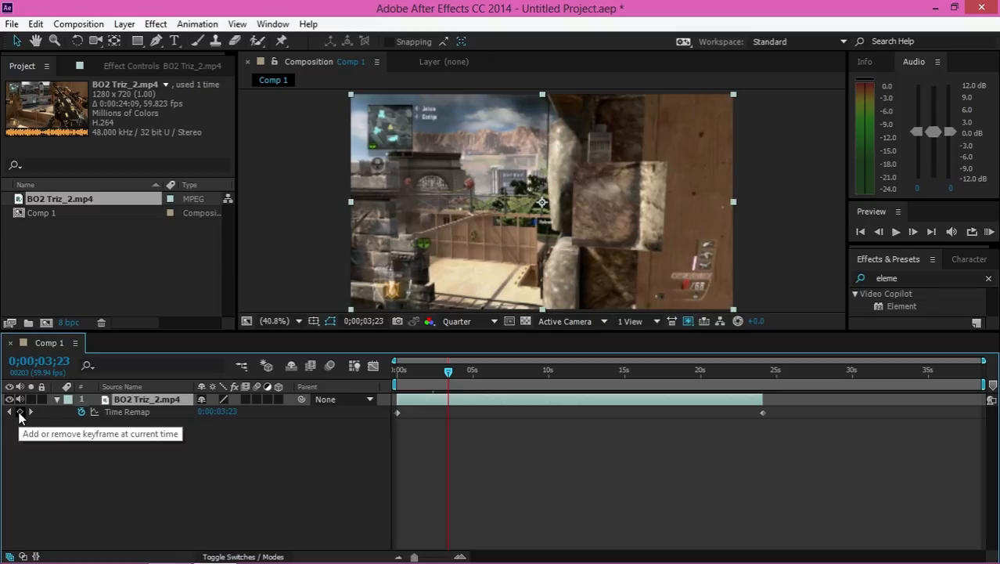
{"action": "left_click", "coordinate": [20, 413]}
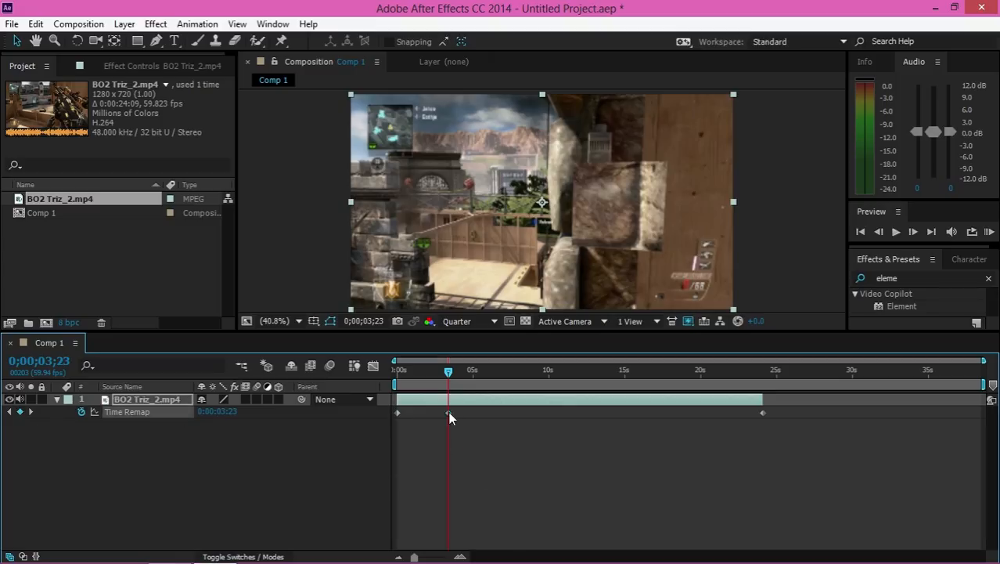
{"action": "left_click_drag", "start_coordinate": [450, 413], "coordinate": [491, 420]}
{"action": "left_click_drag", "start_coordinate": [449, 371], "coordinate": [489, 381]}
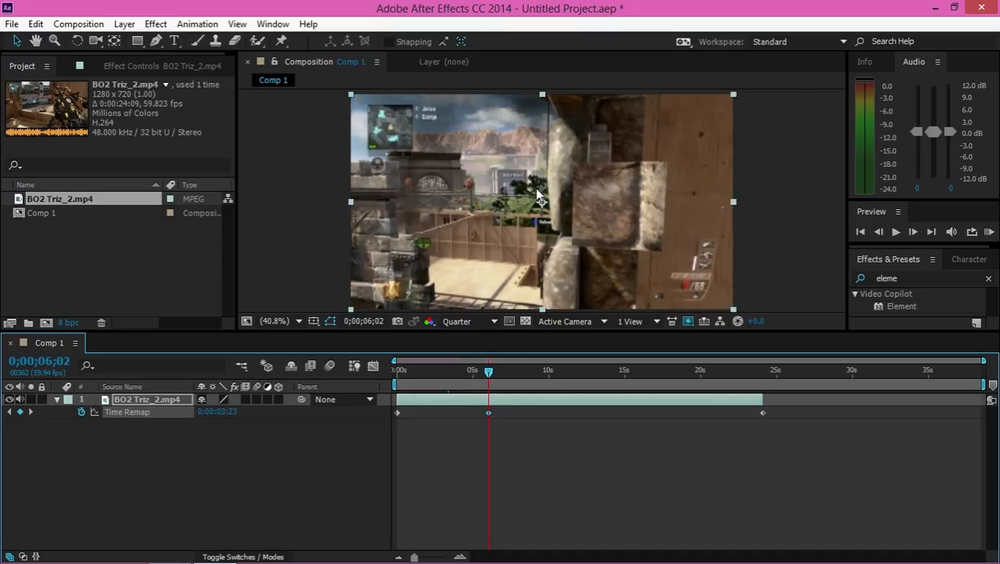
Delete the middle Time Remap keyframe and disable time remapping on the BO2 Triz_2.mp4 layer
{"action": "mouse_move", "coordinate": [487, 412]}
{"action": "left_click", "coordinate": [489, 412]}
{"action": "key", "text": "Delete"}
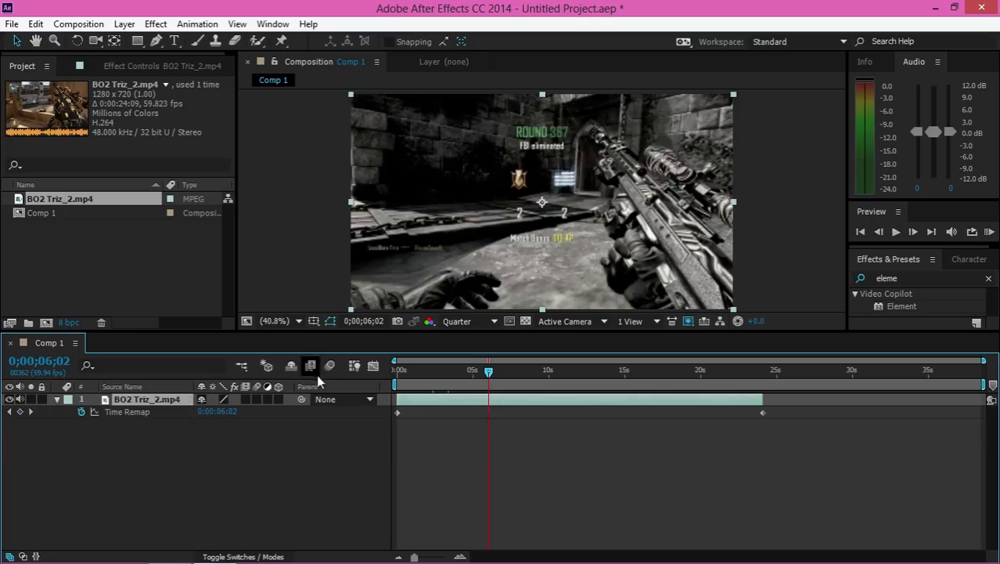
{"action": "right_click", "coordinate": [417, 402]}
{"action": "mouse_move", "coordinate": [451, 176]}
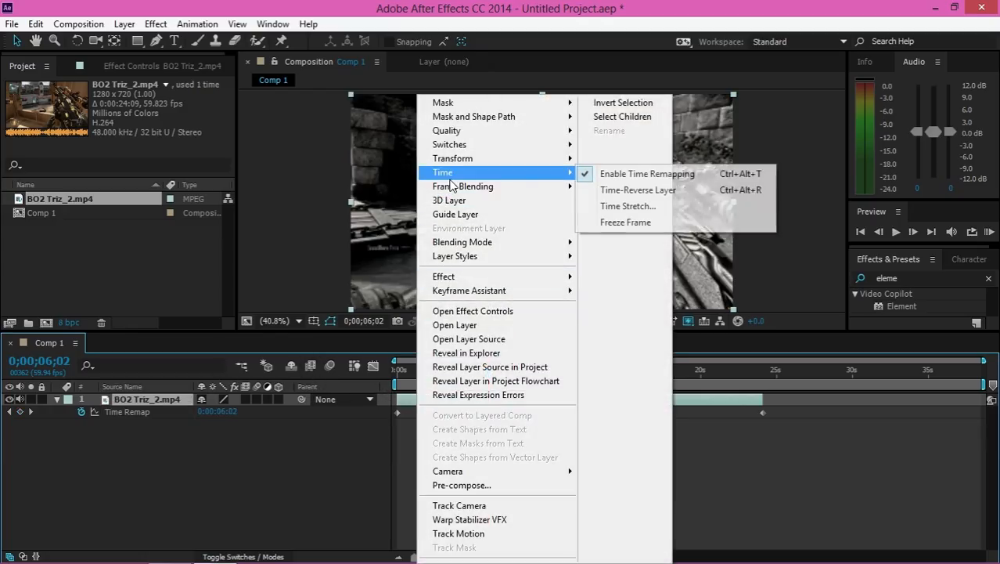
{"action": "left_click", "coordinate": [643, 173]}
Freeze the BO2 Triz_2.mp4 layer on the frame at 0;00;06;02, check the hold at 0;00;08;26, and remove the freeze
{"action": "right_click", "coordinate": [484, 400]}
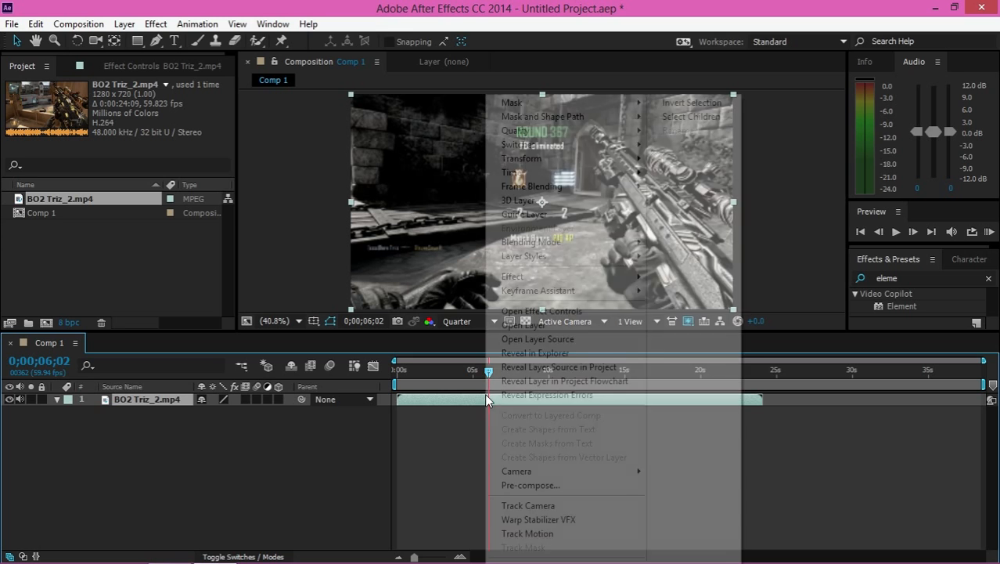
{"action": "mouse_move", "coordinate": [626, 172]}
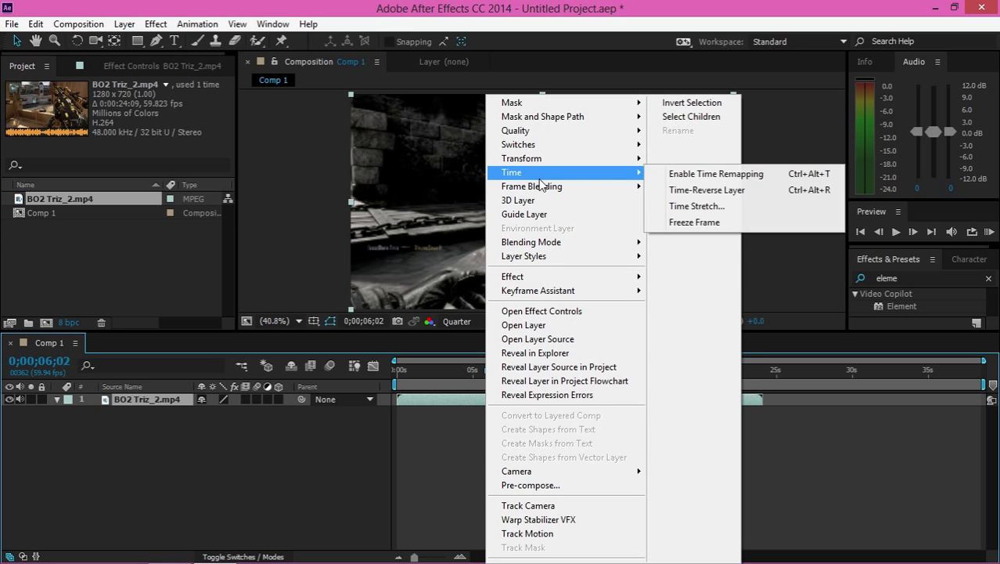
{"action": "left_click", "coordinate": [727, 224]}
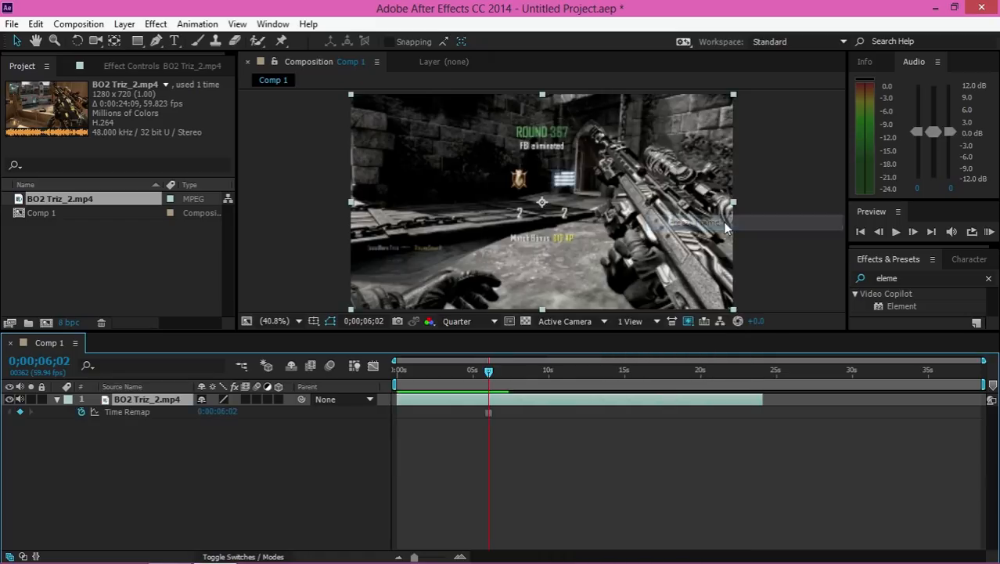
{"action": "left_click_drag", "start_coordinate": [488, 373], "coordinate": [525, 385]}
{"action": "left_click", "coordinate": [489, 412]}
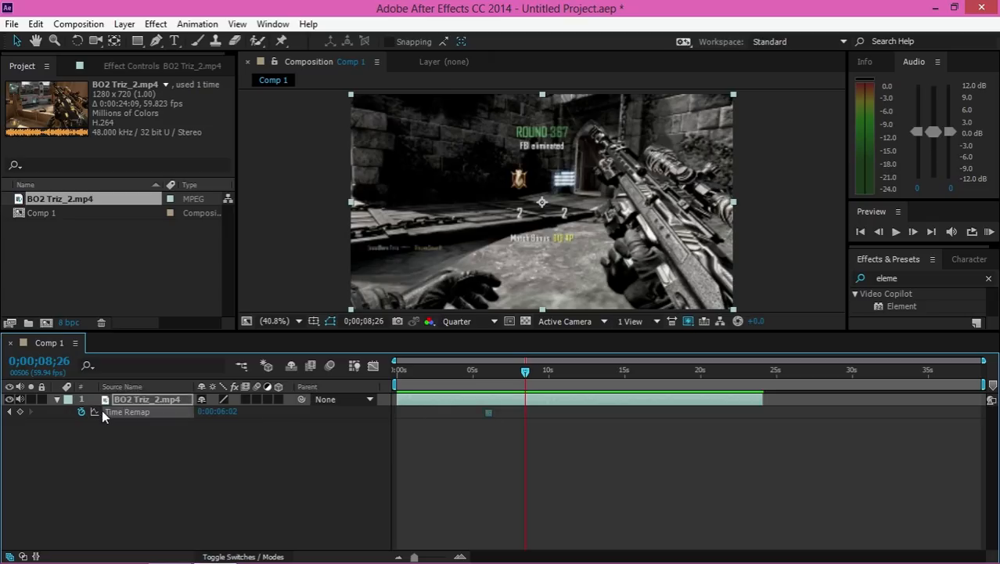
{"action": "key", "text": "ctrl+alt+t"}
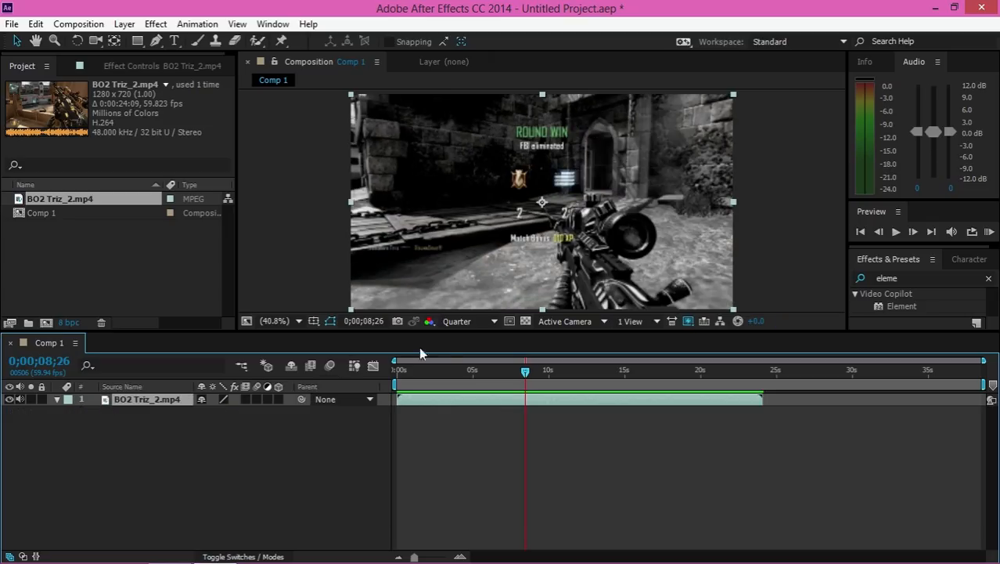
Time-stretch the BO2 Triz_2.mp4 layer with a stretch factor of 200, holding the layer in-point in place
{"action": "right_click", "coordinate": [489, 412]}
{"action": "right_click", "coordinate": [484, 399]}
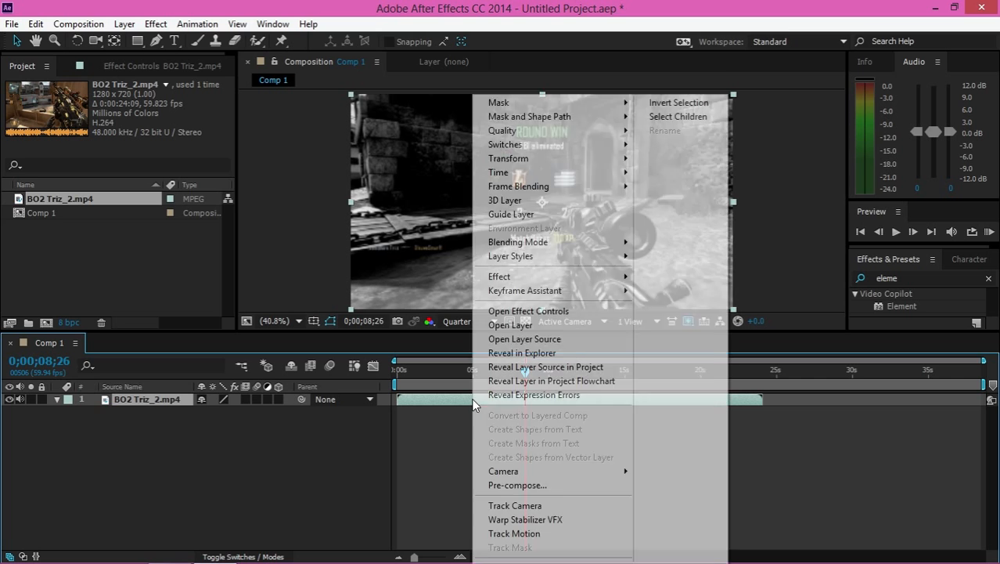
{"action": "mouse_move", "coordinate": [587, 174]}
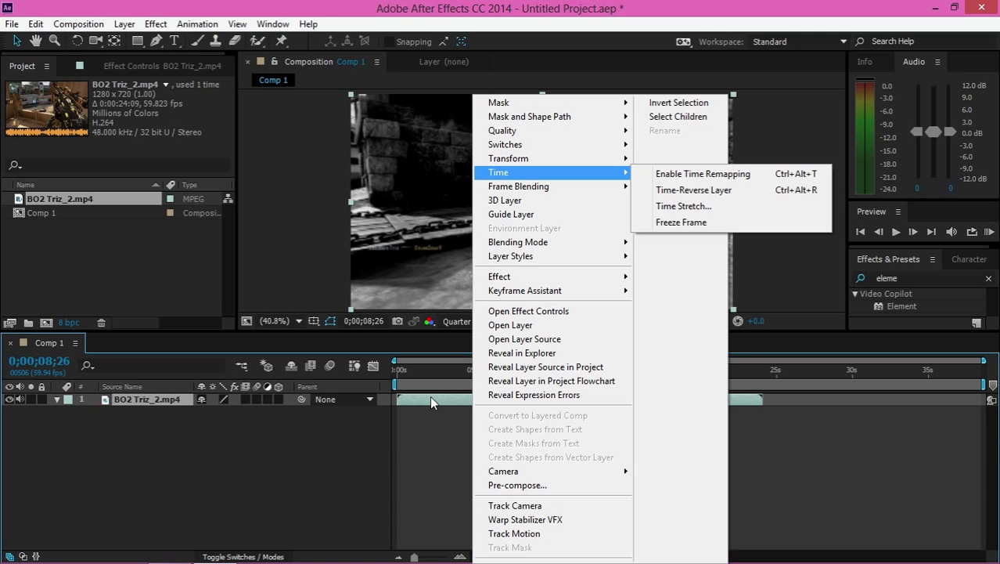
{"action": "mouse_move", "coordinate": [543, 196]}
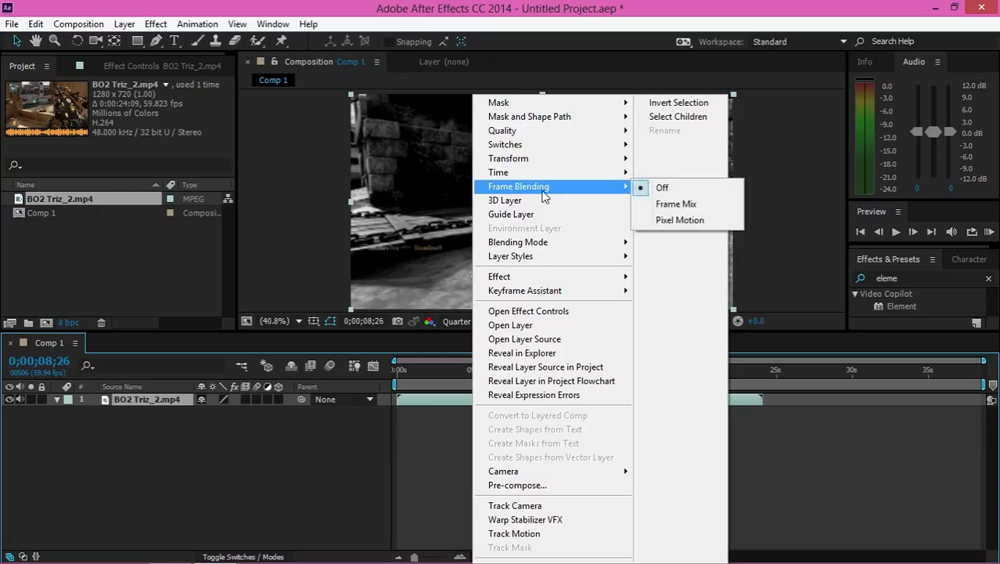
{"action": "mouse_move", "coordinate": [552, 173]}
{"action": "left_click", "coordinate": [702, 206]}
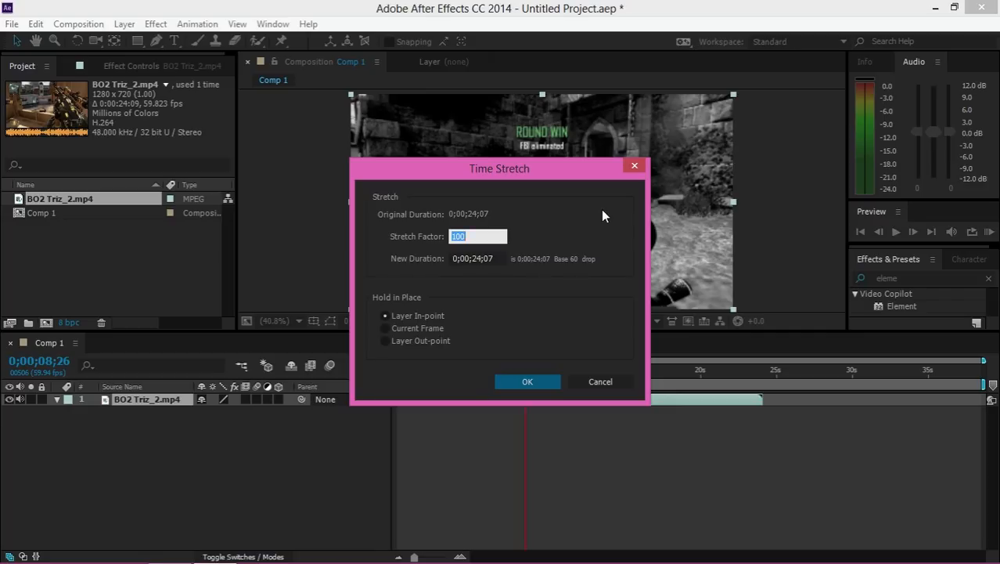
{"action": "type", "text": "200"}
{"action": "key", "text": "Return"}
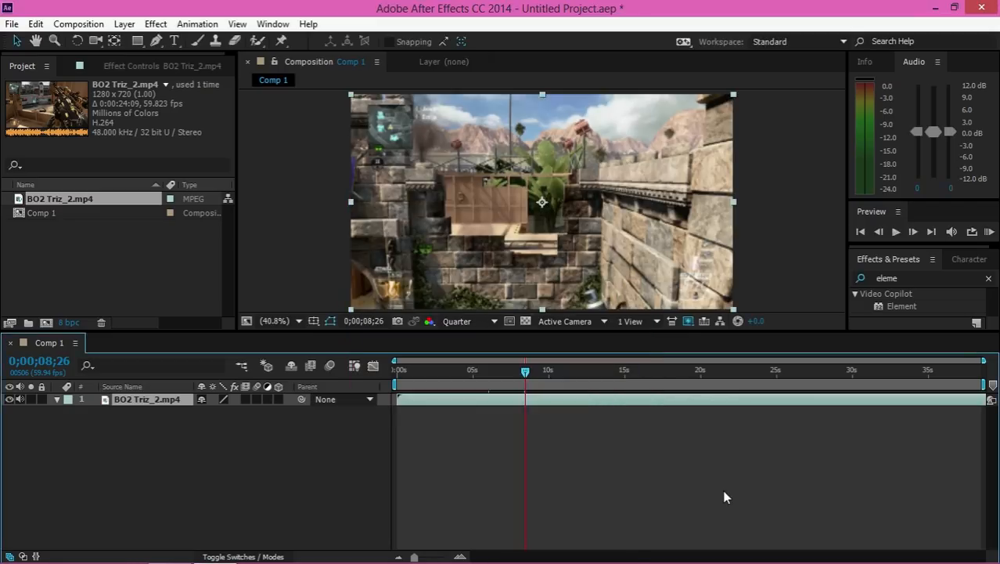
Time-stretch the BO2 Triz_2.mp4 layer back to its original duration of 0;00;24;07
{"action": "right_click", "coordinate": [511, 399]}
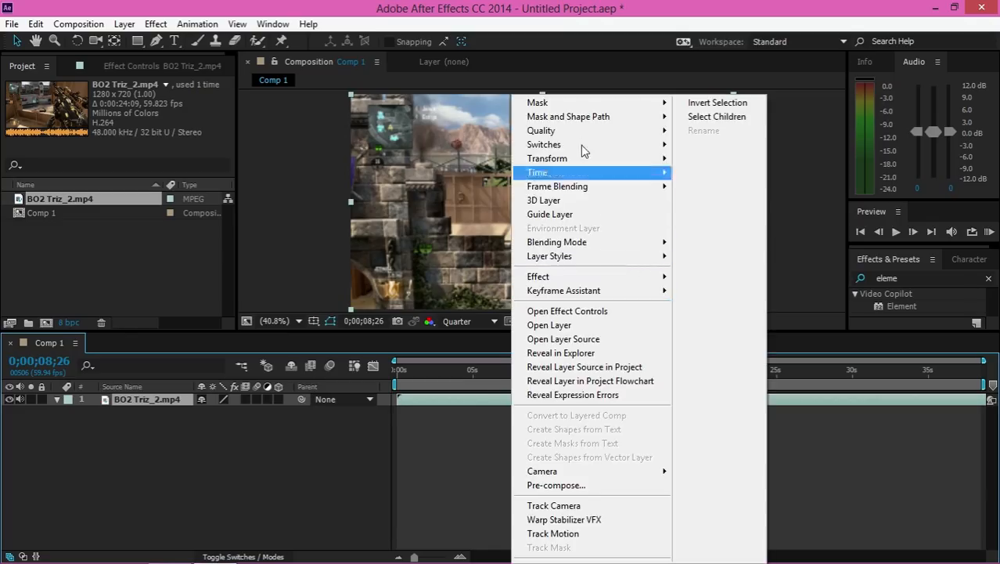
{"action": "left_click", "coordinate": [789, 212]}
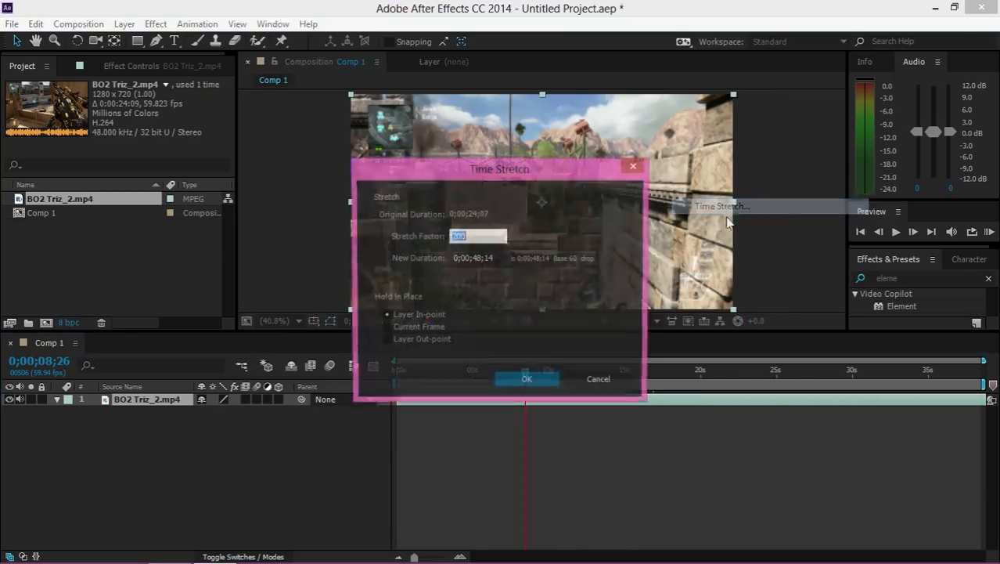
{"action": "type", "text": "10"}
{"action": "key", "text": "Return"}
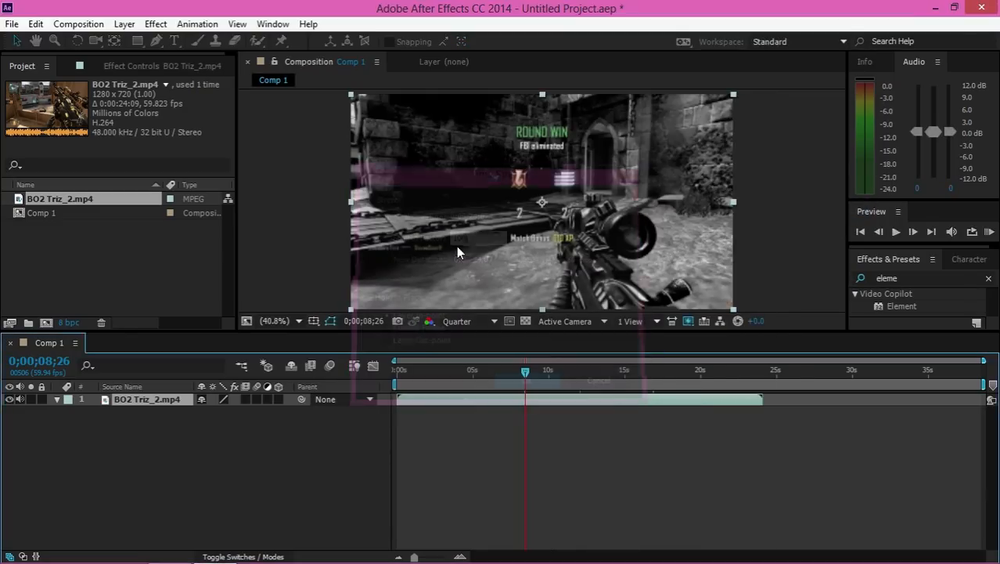
{"action": "right_click", "coordinate": [512, 398]}
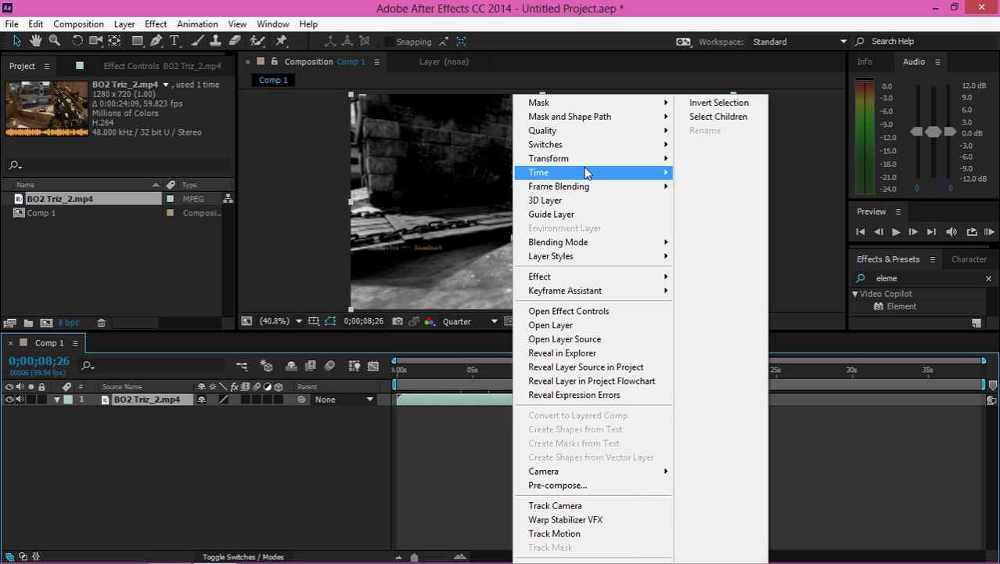
{"action": "mouse_move", "coordinate": [588, 162]}
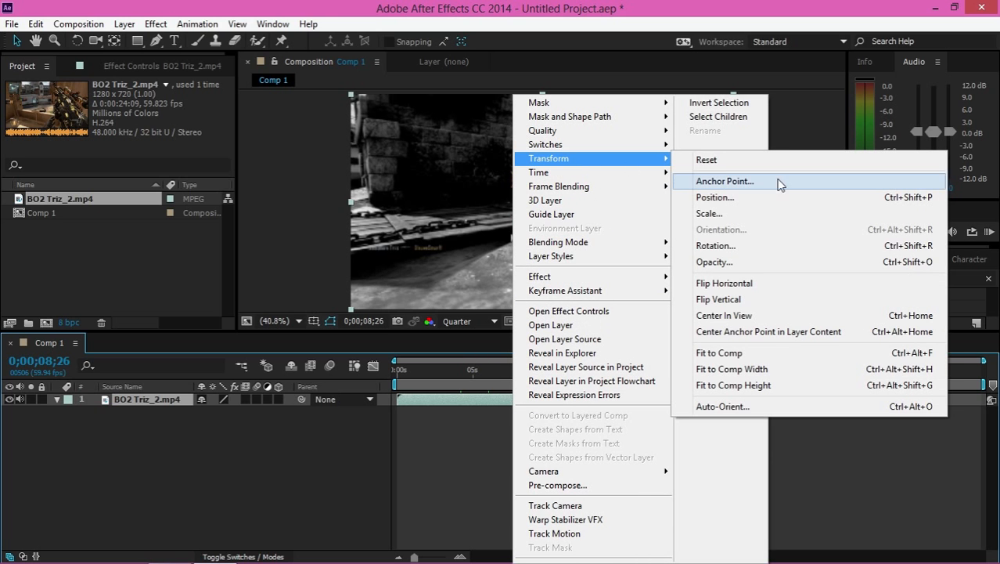
{"action": "mouse_move", "coordinate": [560, 146]}
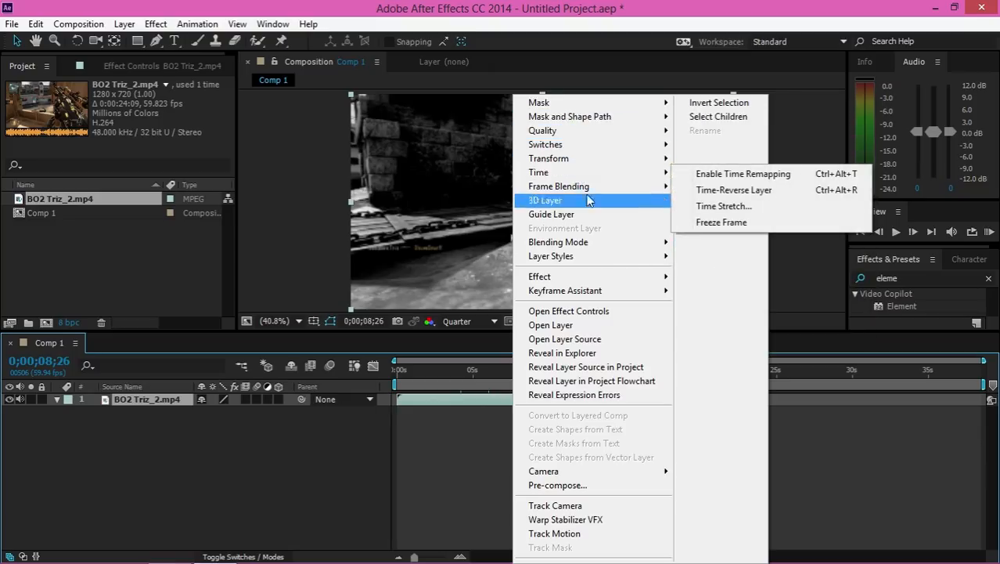
{"action": "left_click", "coordinate": [501, 461]}
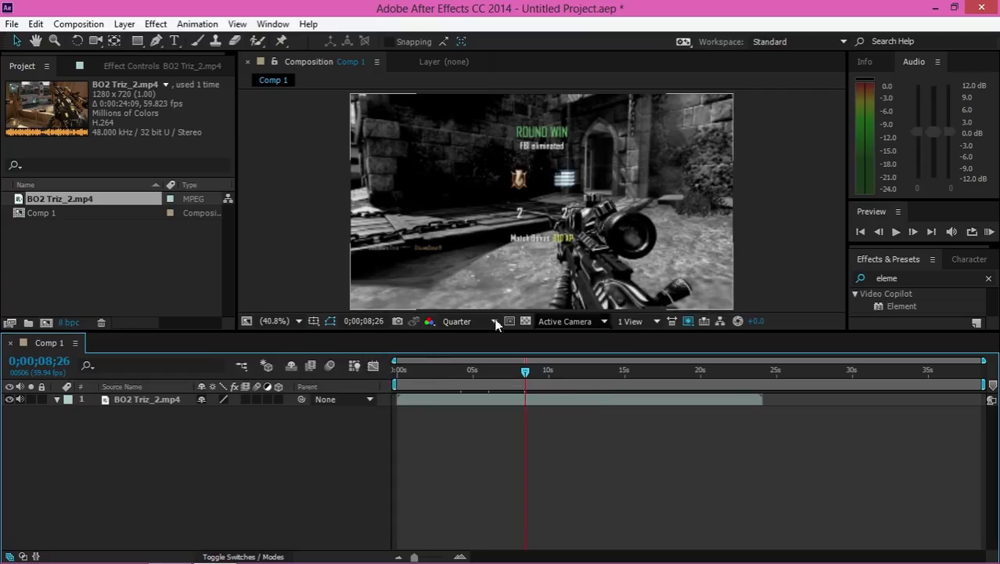
Magnify the composition view to 200% and return it to Fit
{"action": "left_click", "coordinate": [296, 320]}
{"action": "left_click", "coordinate": [317, 224]}
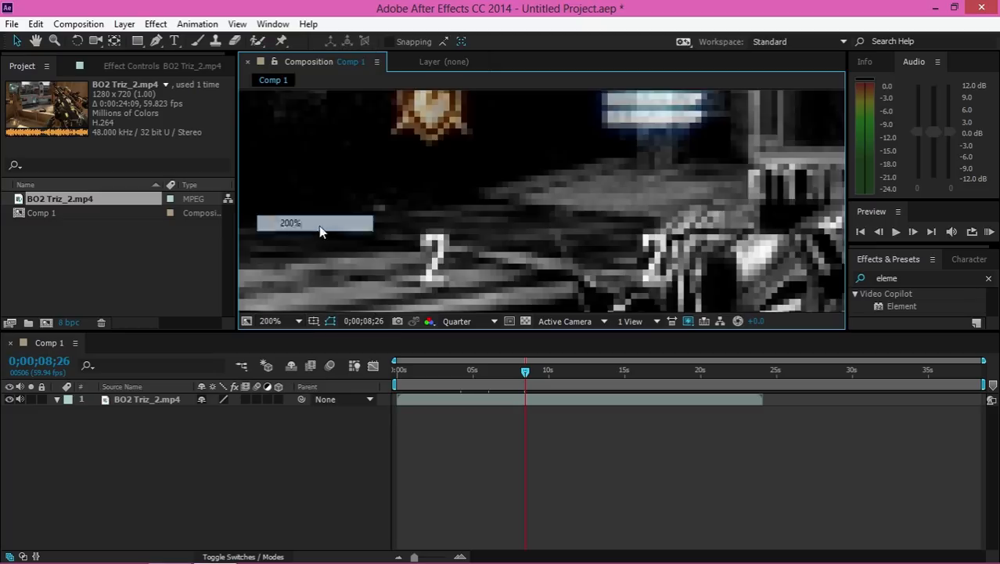
{"action": "left_click", "coordinate": [300, 320]}
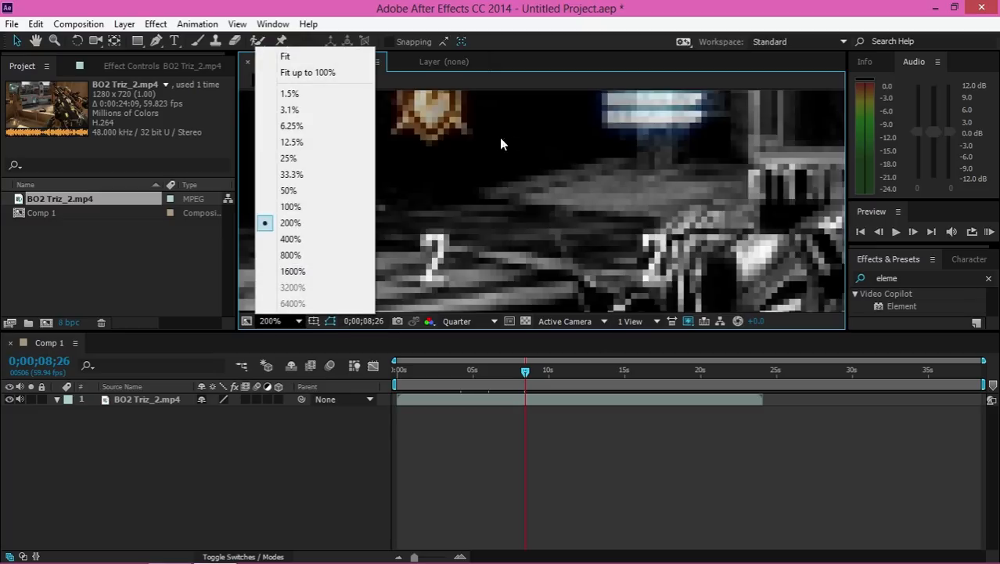
{"action": "left_click", "coordinate": [337, 56]}
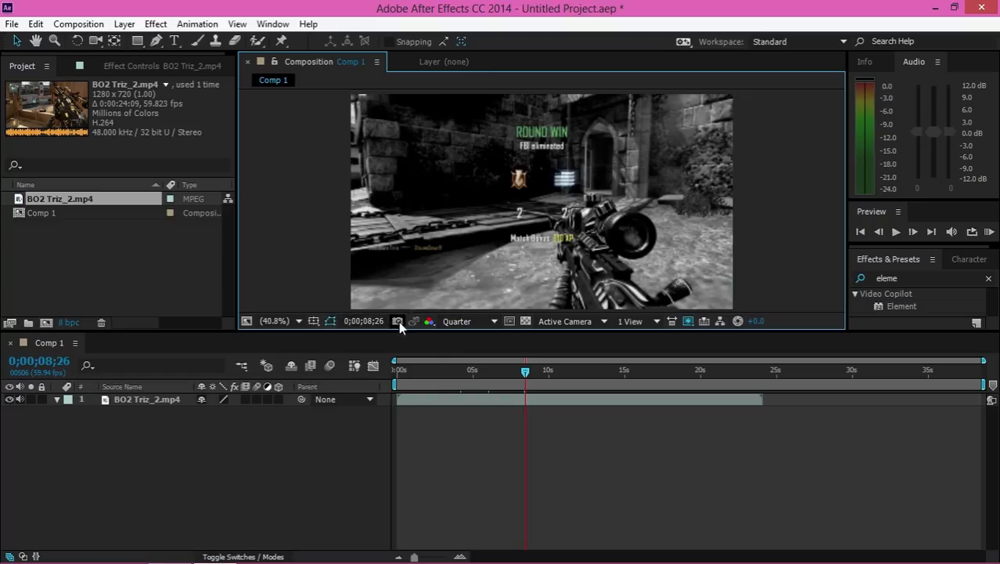
Switch the composition preview resolution to Full and return it to Quarter
{"action": "left_click", "coordinate": [482, 319]}
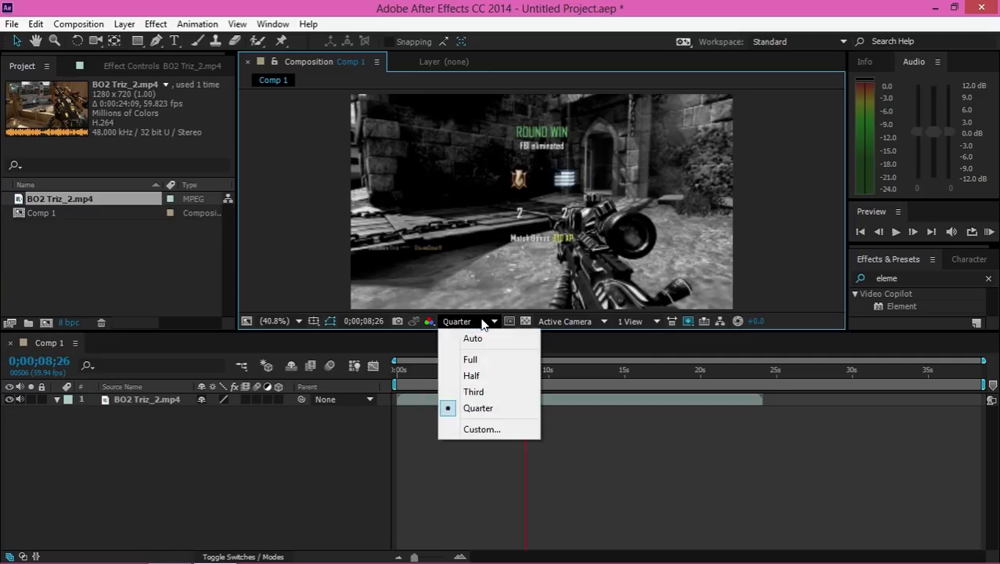
{"action": "left_click", "coordinate": [473, 360]}
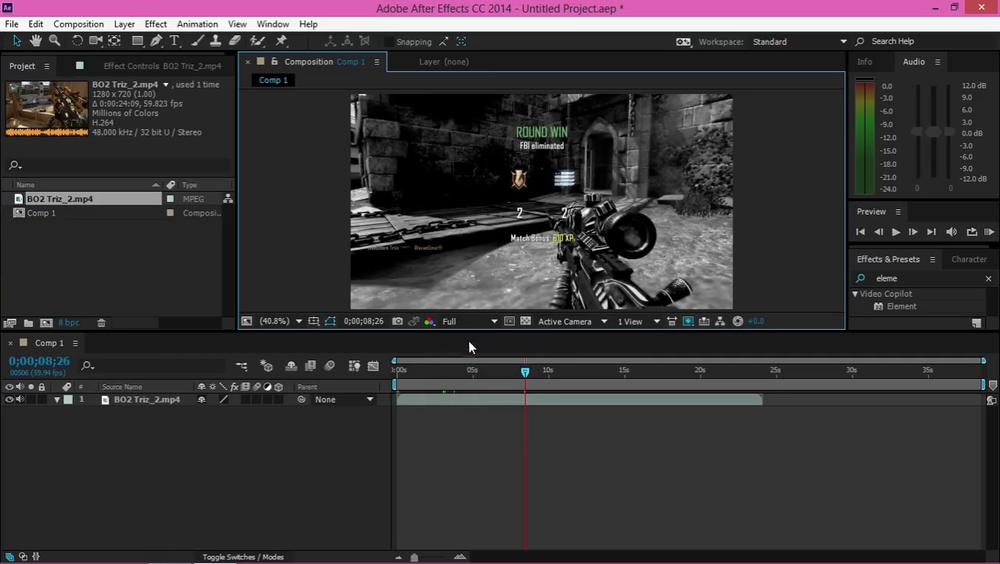
{"action": "left_click", "coordinate": [485, 319]}
{"action": "left_click", "coordinate": [505, 408]}
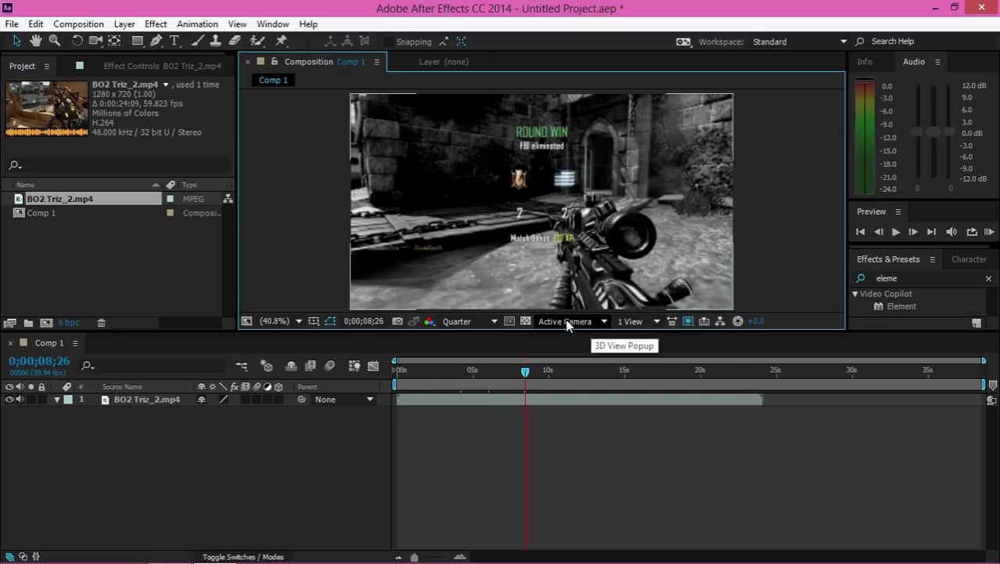
Switch the composition view layout to 4 Views - Bottom and return it to 1 View
{"action": "left_click", "coordinate": [634, 322]}
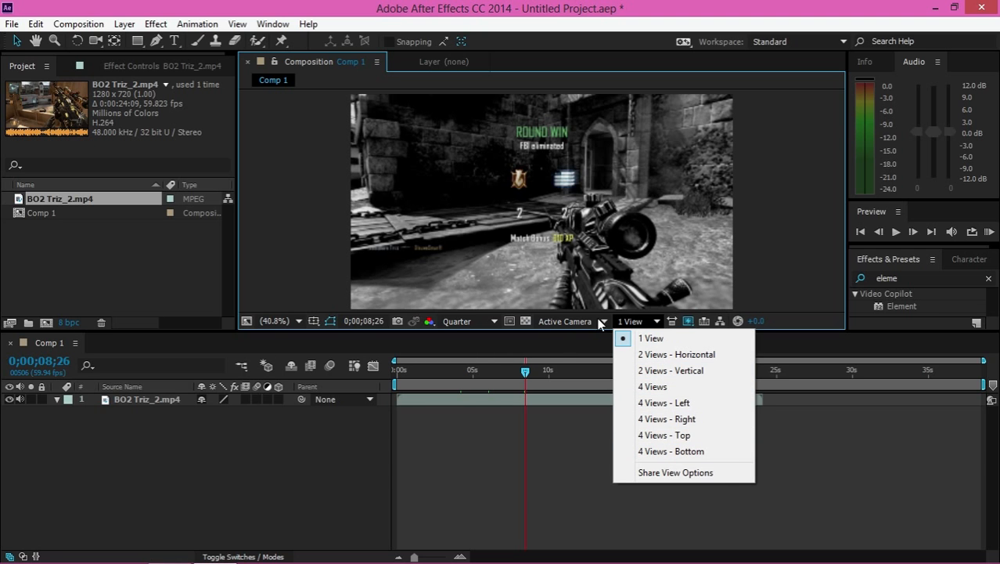
{"action": "left_click", "coordinate": [694, 452]}
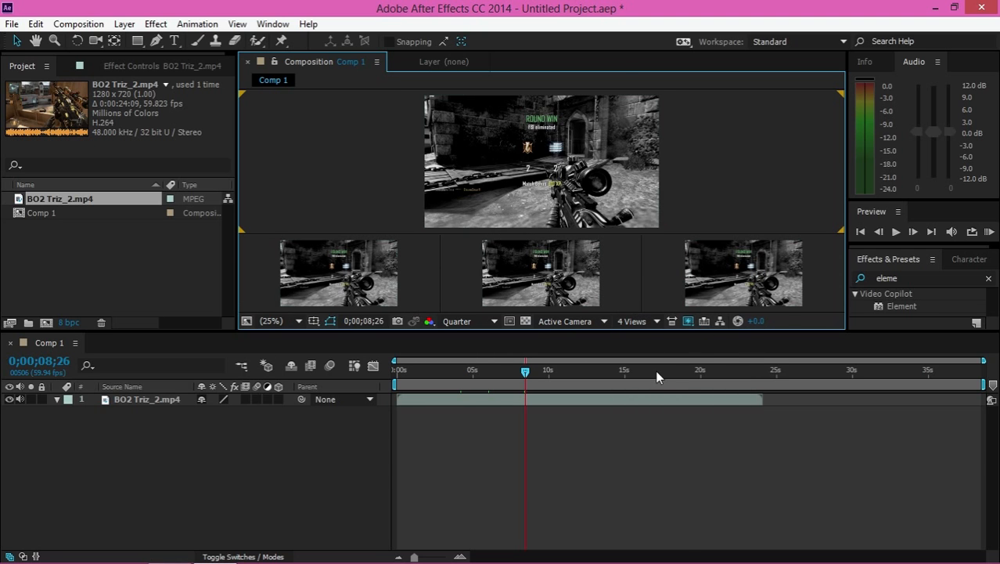
{"action": "left_click", "coordinate": [646, 322]}
{"action": "left_click", "coordinate": [662, 339]}
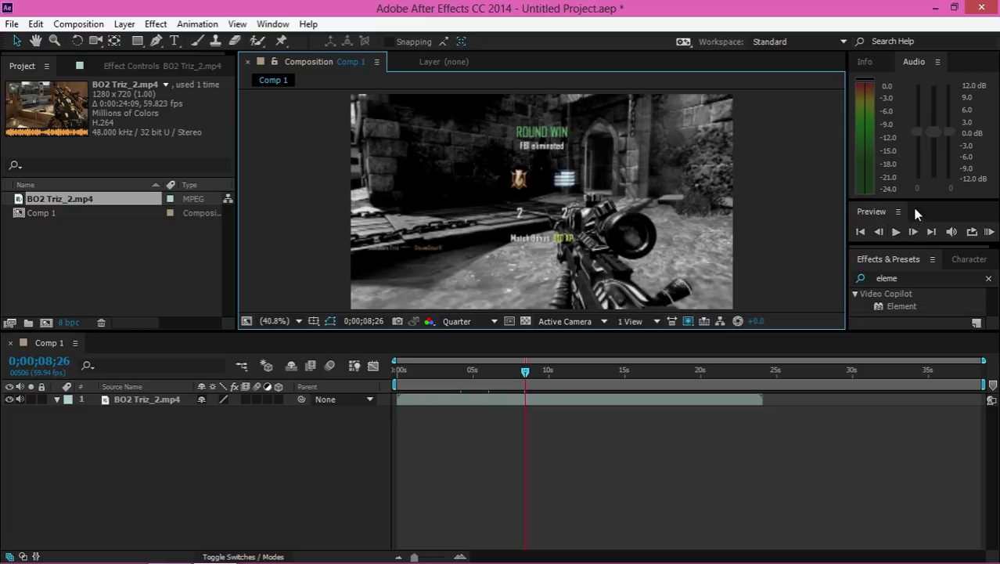
Play the composition from 0;00;08;26 and stop playback after about a second
{"action": "left_click", "coordinate": [896, 231]}
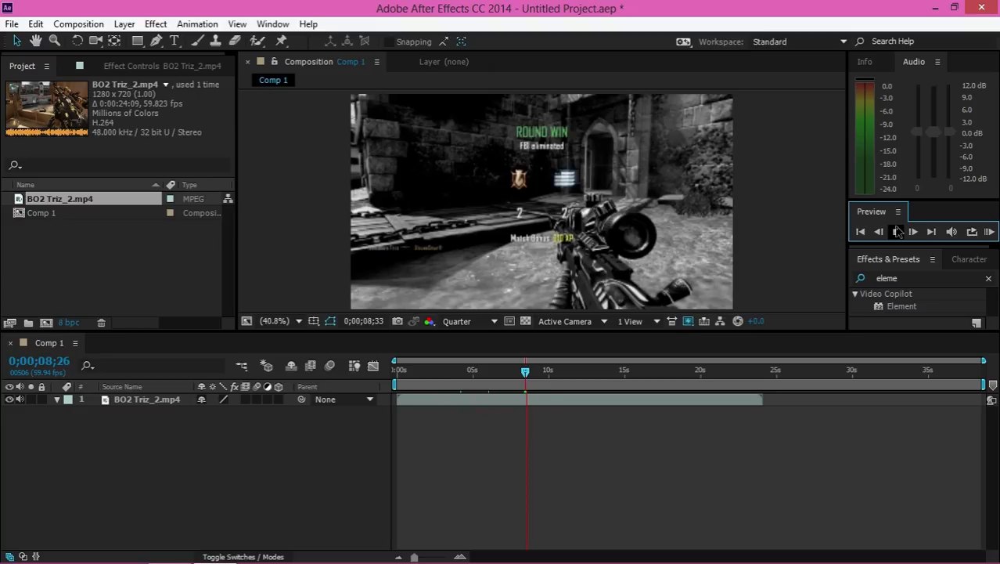
{"action": "left_click", "coordinate": [897, 231]}
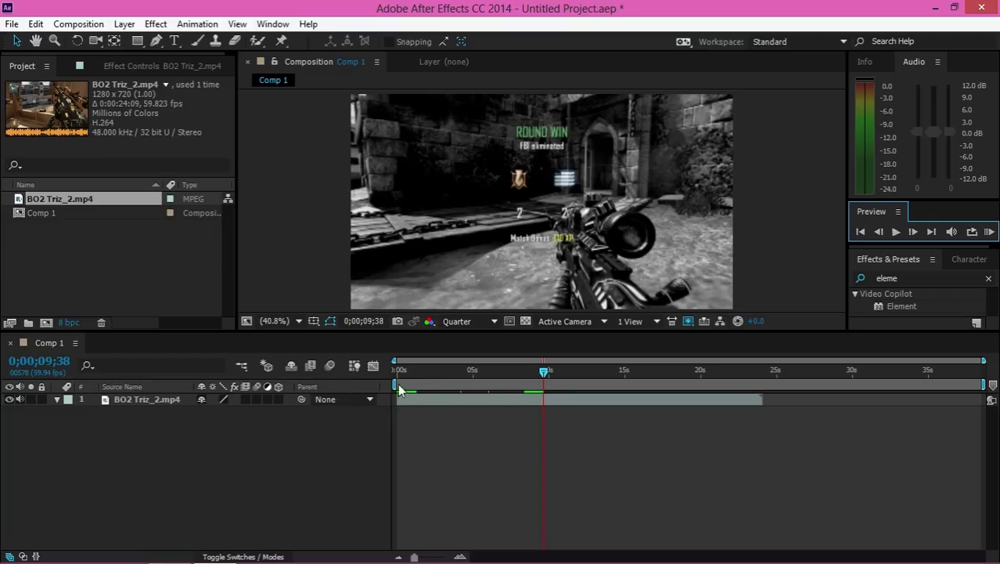
{"action": "left_click", "coordinate": [564, 380]}
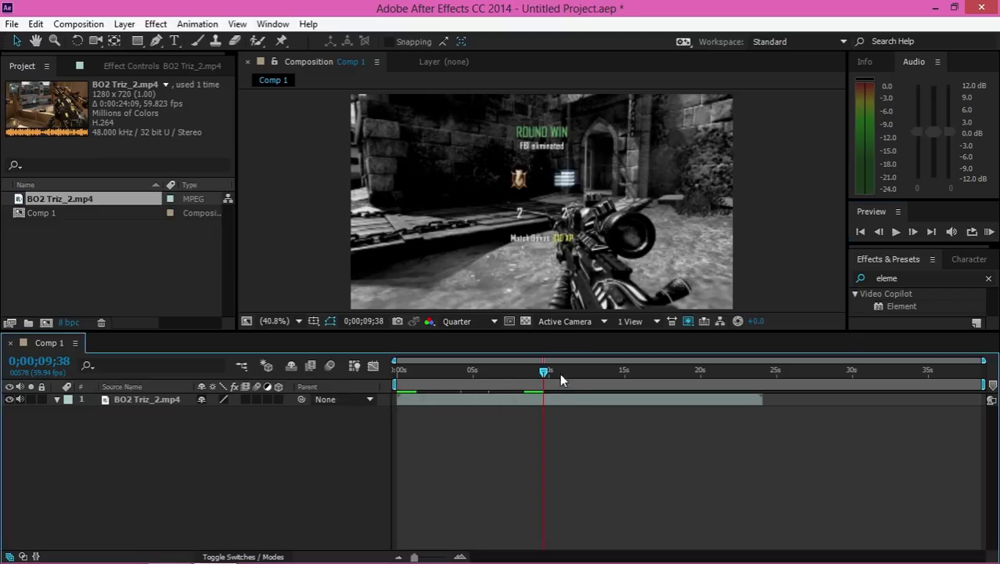
Set the Comp 1 work area to start at 0;00;05;04 and end at 0;00;16;12
{"action": "left_click_drag", "start_coordinate": [543, 373], "coordinate": [476, 372]}
{"action": "left_click", "coordinate": [475, 371]}
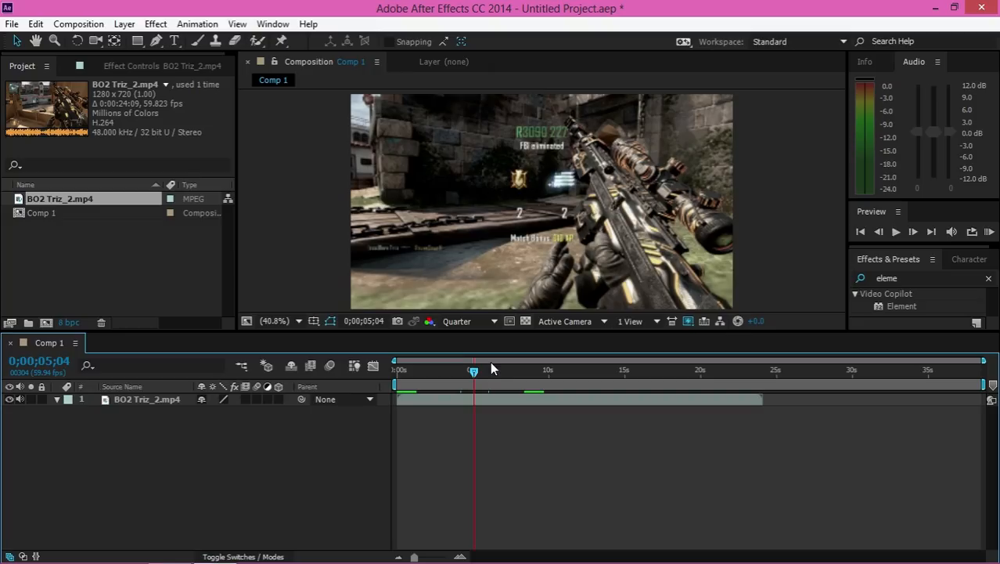
{"action": "key", "text": "b"}
{"action": "left_click_drag", "start_coordinate": [475, 376], "coordinate": [645, 374]}
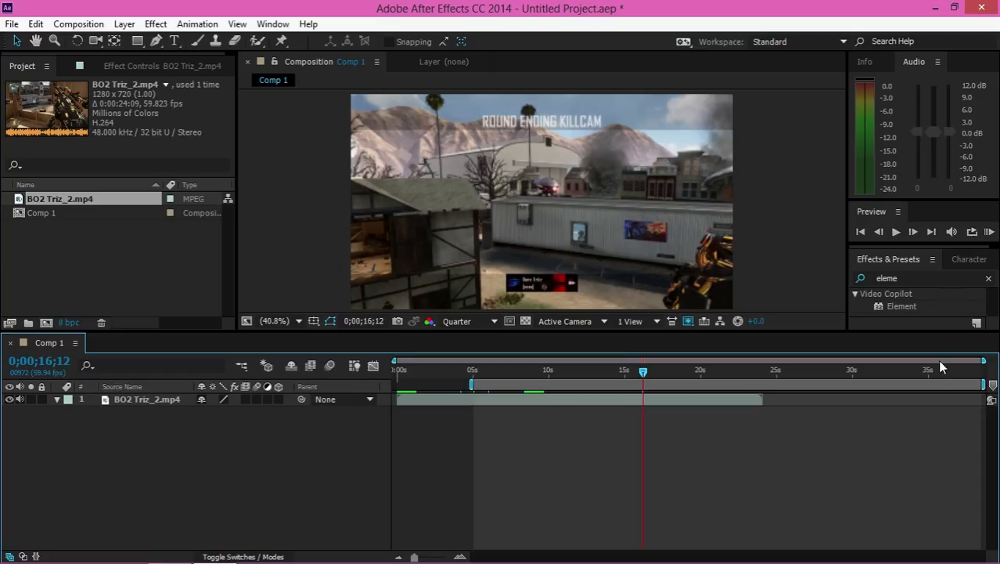
{"action": "key", "text": "n"}
RAM-preview the work area and reset it to the full length of the composition
{"action": "left_click", "coordinate": [990, 232]}
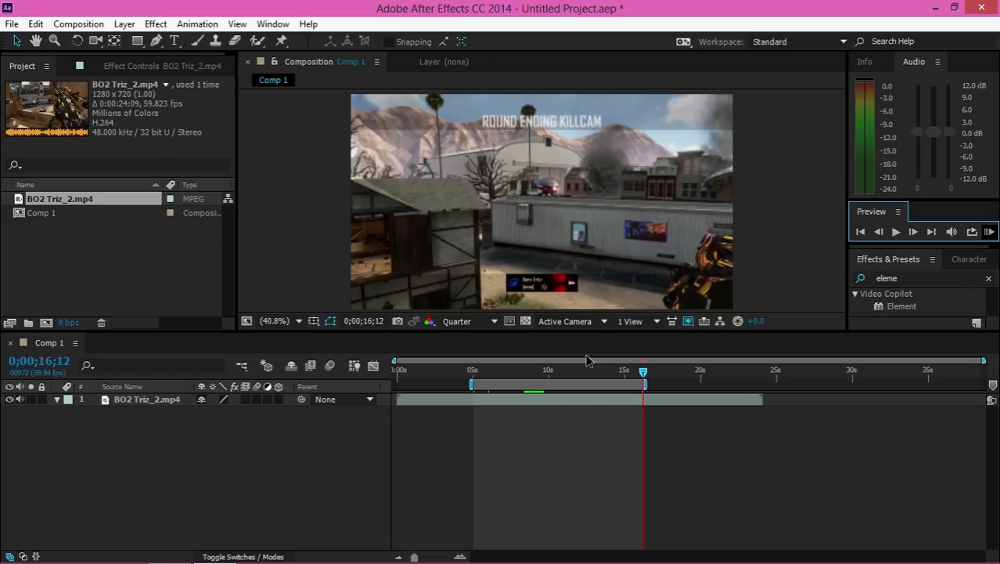
{"action": "double_click", "coordinate": [540, 384]}
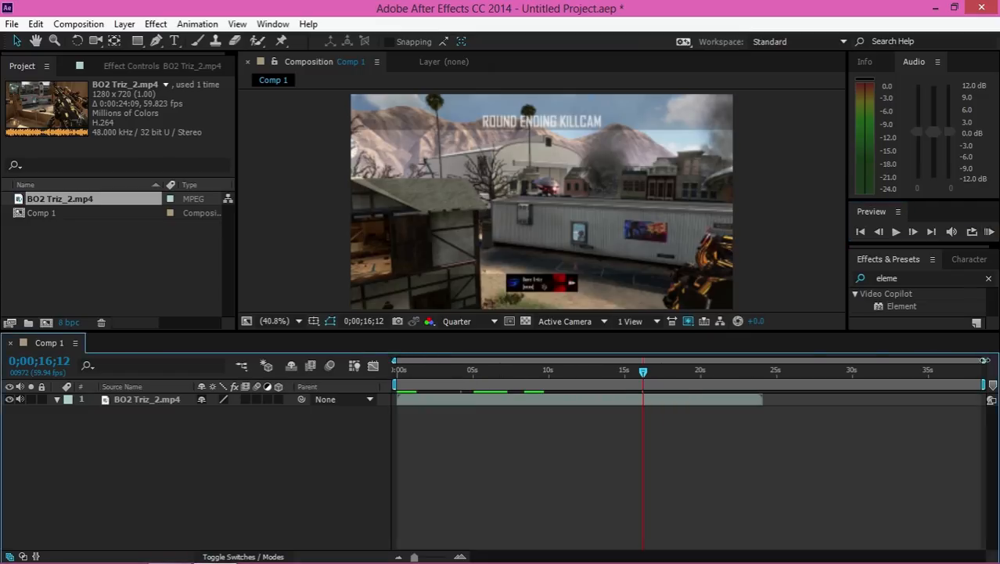
Zoom the timeline in around 0;00;16;12 and restore it to show the full composition length
{"action": "left_click_drag", "start_coordinate": [983, 360], "coordinate": [737, 353]}
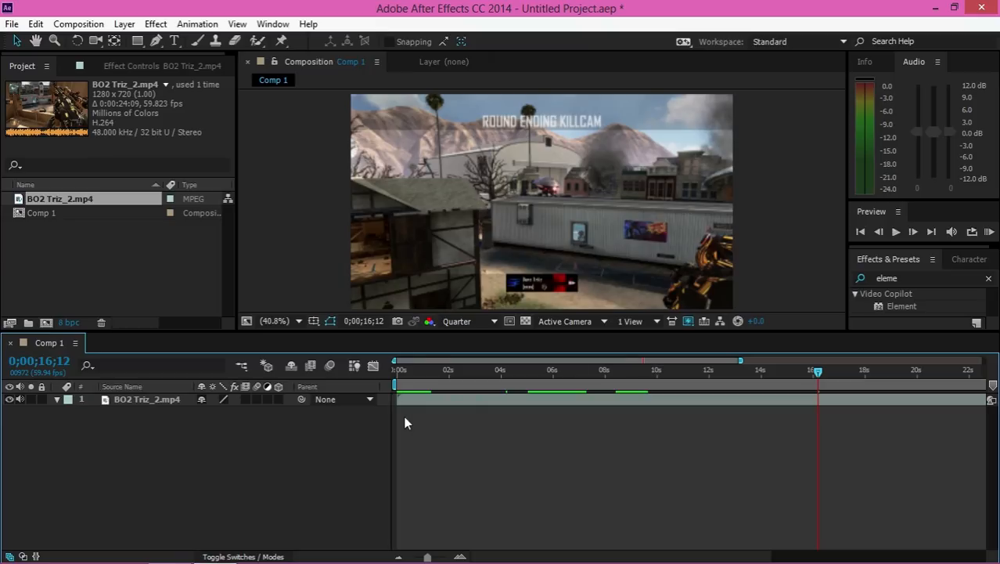
{"action": "left_click_drag", "start_coordinate": [395, 359], "coordinate": [614, 360]}
{"action": "left_click_drag", "start_coordinate": [739, 360], "coordinate": [676, 360]}
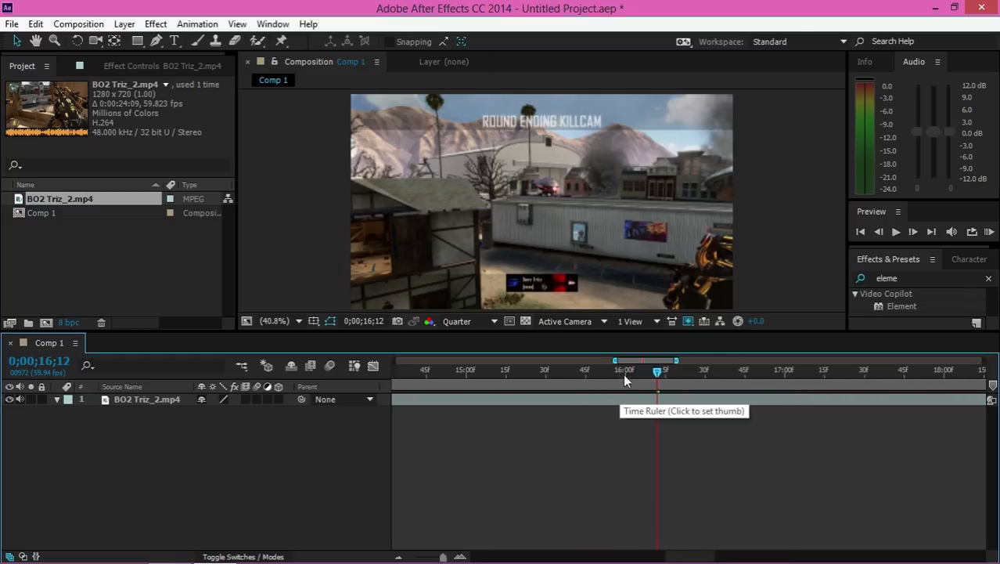
{"action": "left_click_drag", "start_coordinate": [615, 360], "coordinate": [393, 360]}
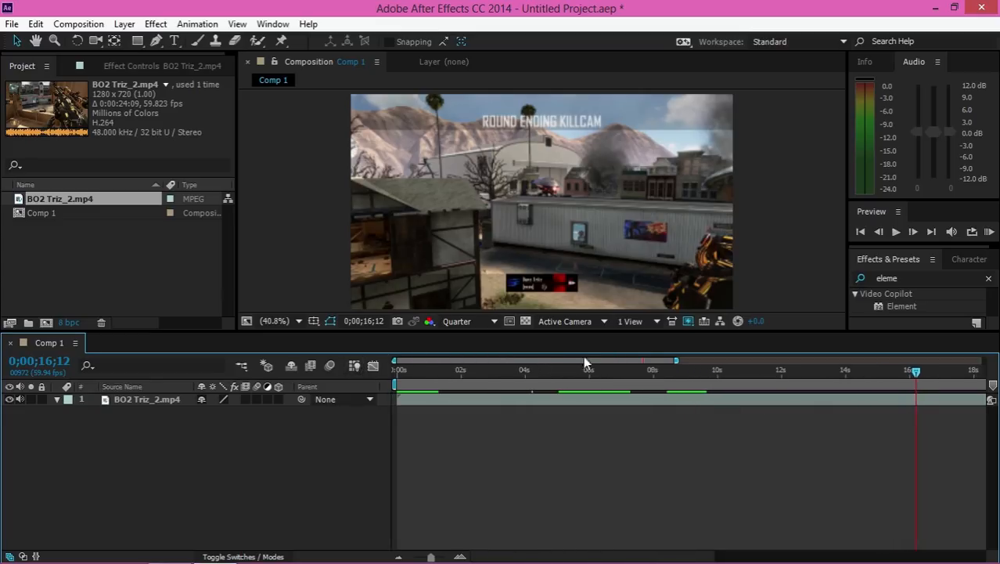
{"action": "left_click_drag", "start_coordinate": [676, 359], "coordinate": [988, 360]}
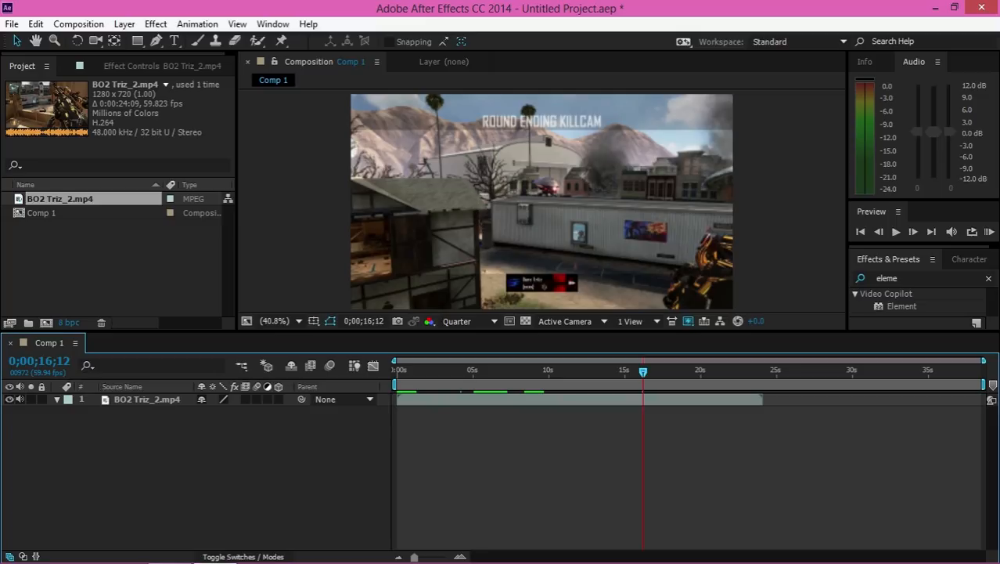
Pan the composition view slightly with the Hand tool, move the BO2 Triz_2.mp4 layer down and to the left in the frame, and undo the move
{"action": "left_click", "coordinate": [635, 403]}
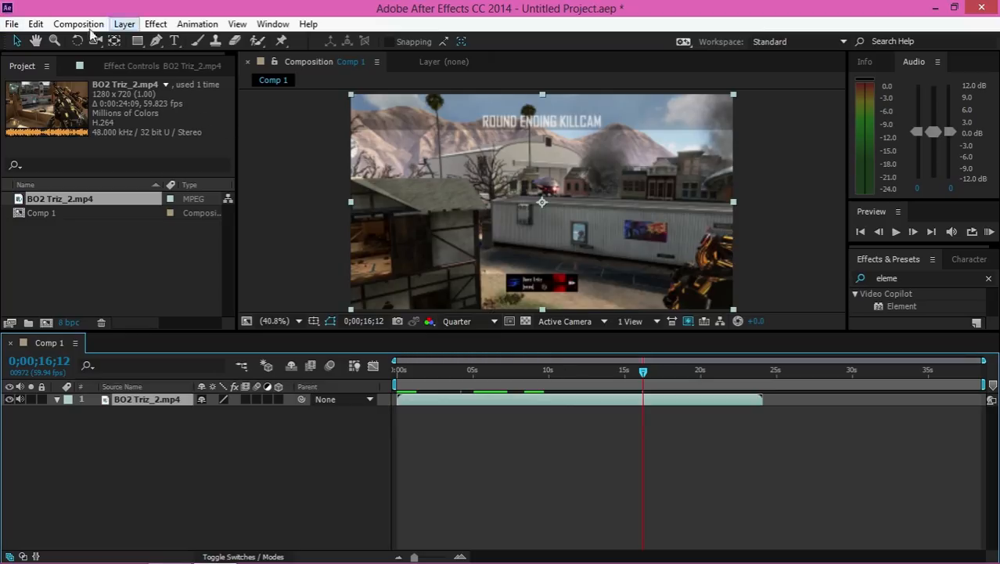
{"action": "left_click", "coordinate": [37, 41]}
{"action": "left_click_drag", "start_coordinate": [458, 234], "coordinate": [537, 205]}
{"action": "left_click", "coordinate": [16, 41]}
{"action": "left_click_drag", "start_coordinate": [610, 200], "coordinate": [384, 251]}
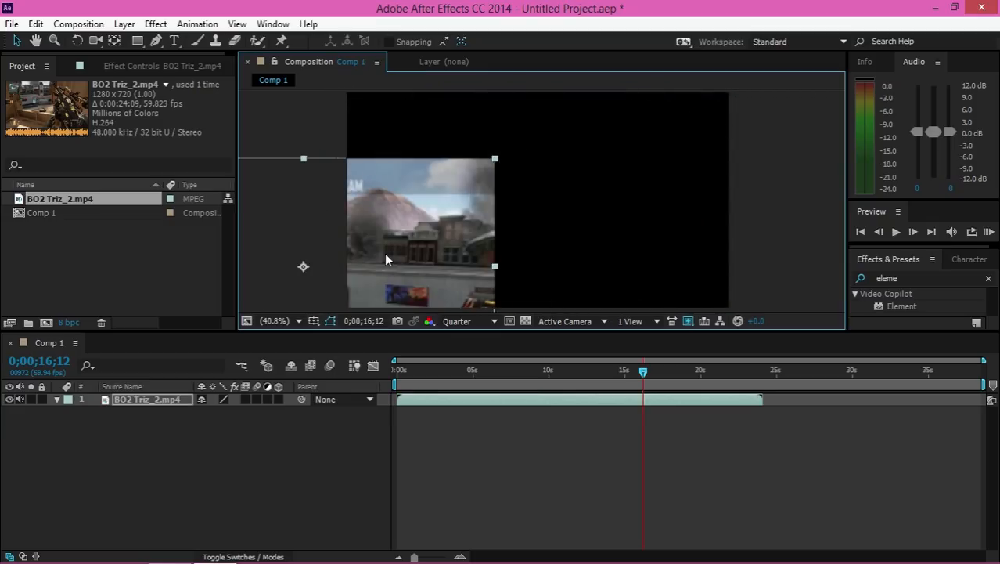
{"action": "key", "text": "ctrl+z"}
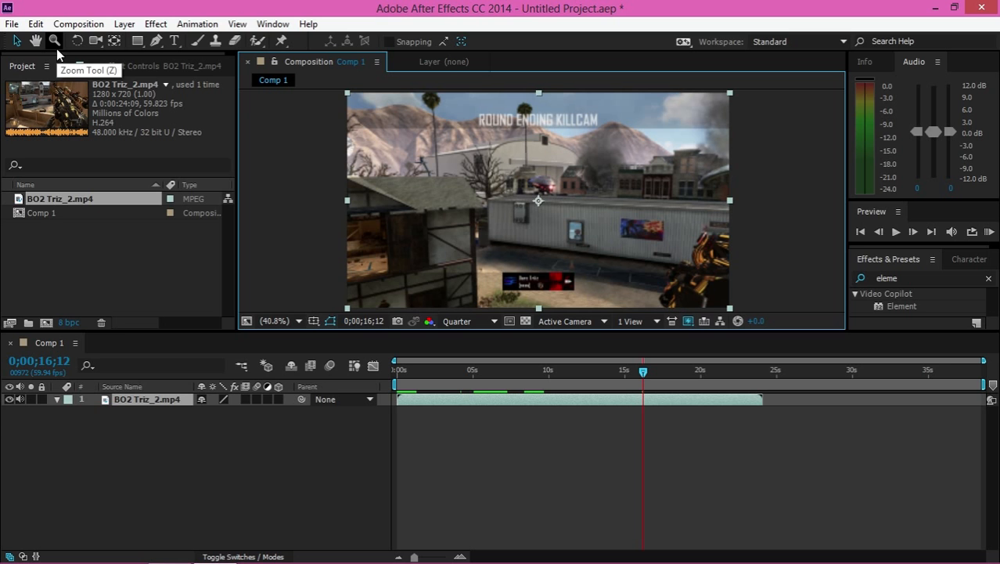
Zoom the composition view out to 25% and back in to 50%
{"action": "scroll", "coordinate": [502, 172], "scroll_direction": "up", "scroll_amount": 4}
{"action": "scroll", "coordinate": [502, 171], "scroll_direction": "down", "scroll_amount": 6}
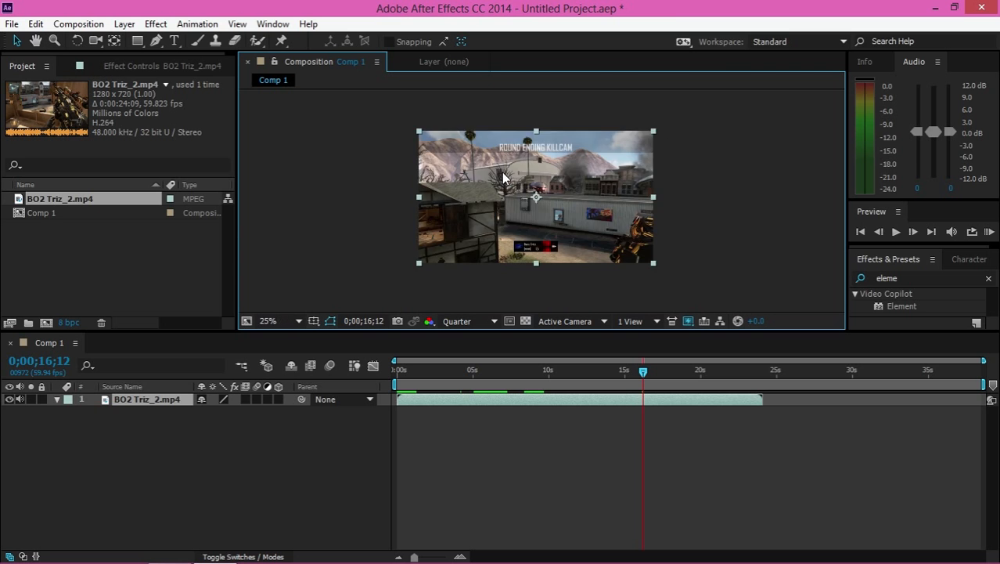
{"action": "scroll", "coordinate": [501, 172], "scroll_direction": "up", "scroll_amount": 2}
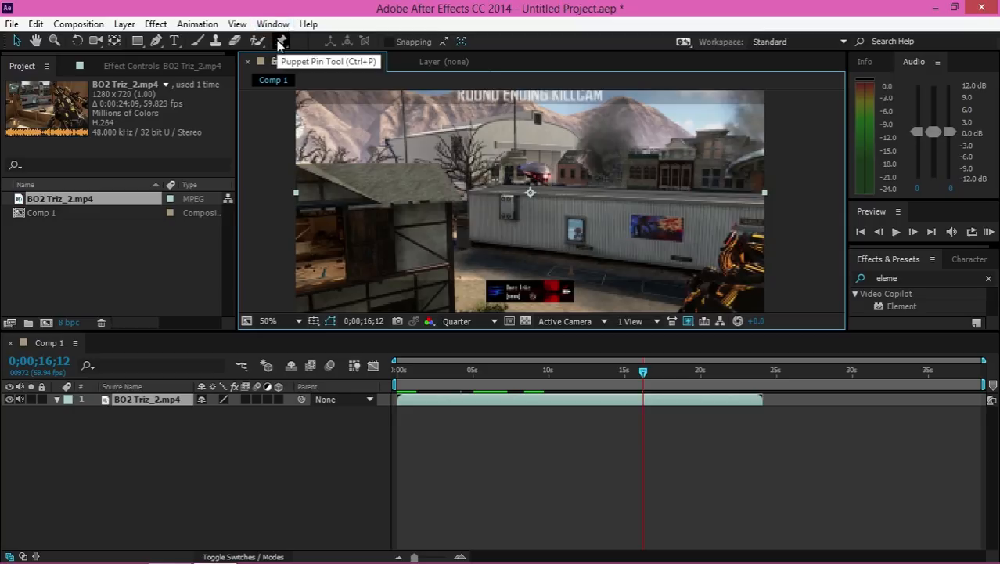
Add a new adjustment layer above the BO2 Triz_2.mp4 layer in Comp 1
{"action": "left_click", "coordinate": [194, 256]}
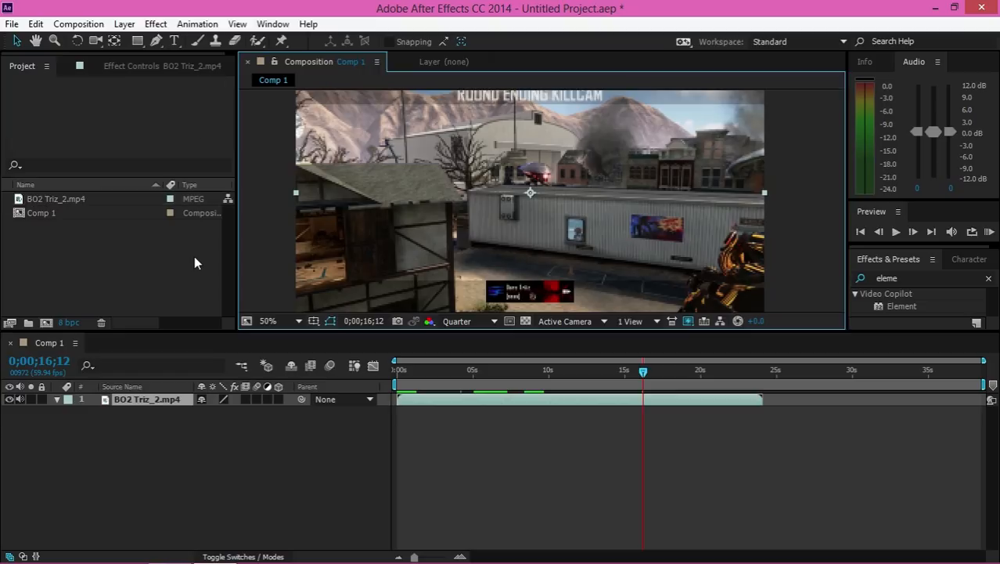
{"action": "left_click", "coordinate": [535, 406]}
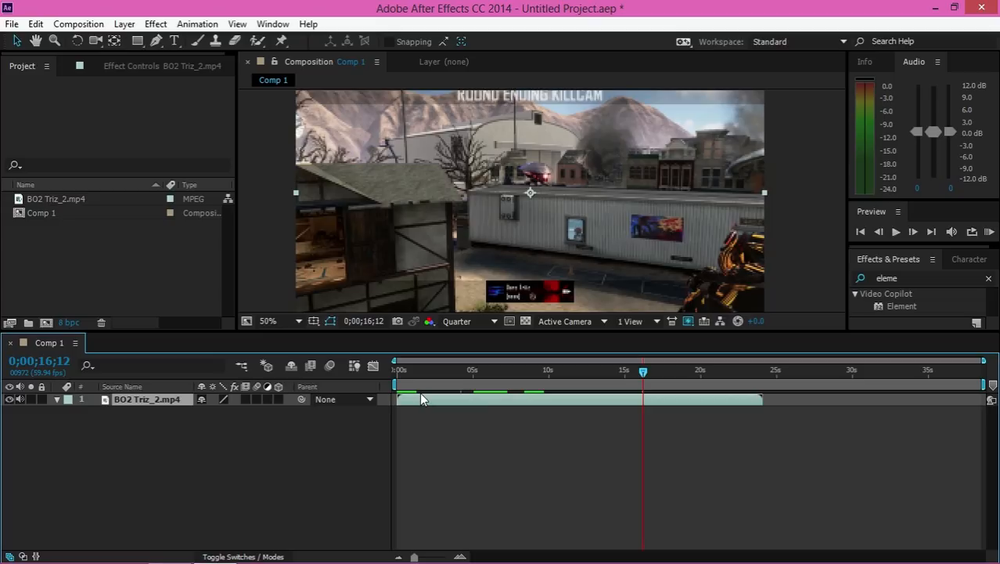
{"action": "key", "text": "ctrl+alt+y"}
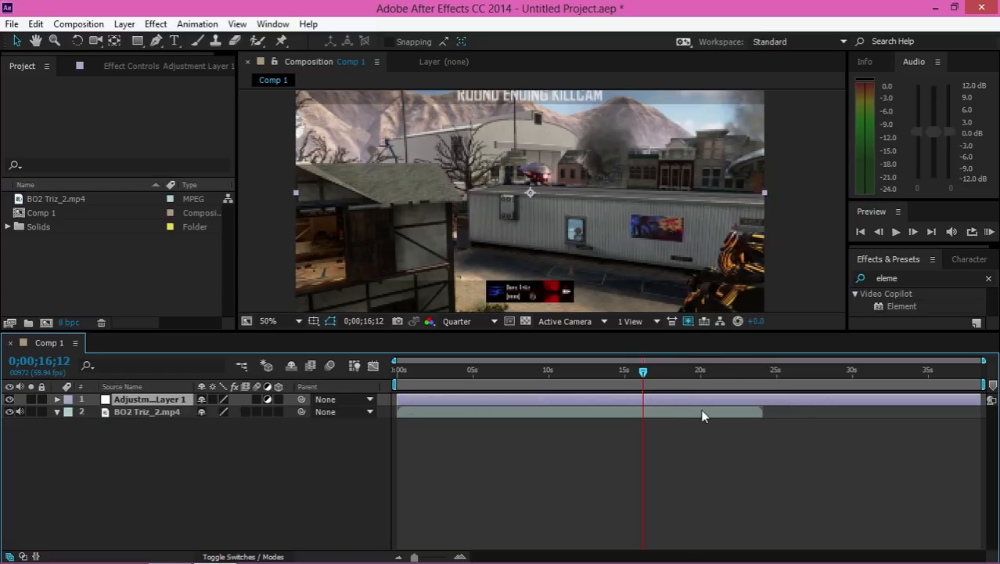
Split the adjustment layer at the end of the BO2 Triz_2.mp4 clip and delete the part that extends beyond it
{"action": "left_click", "coordinate": [746, 413]}
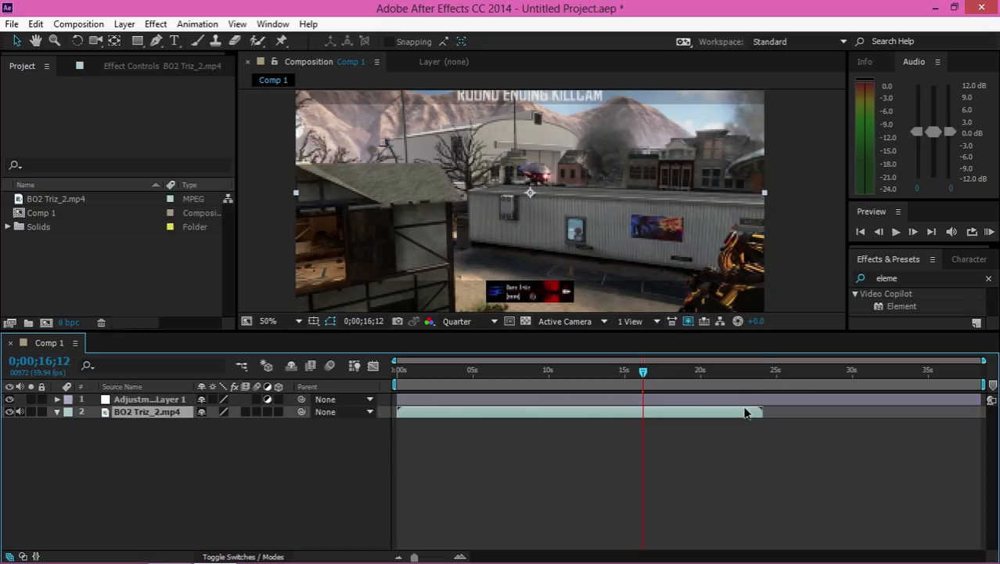
{"action": "key", "text": "o"}
{"action": "left_click", "coordinate": [726, 402]}
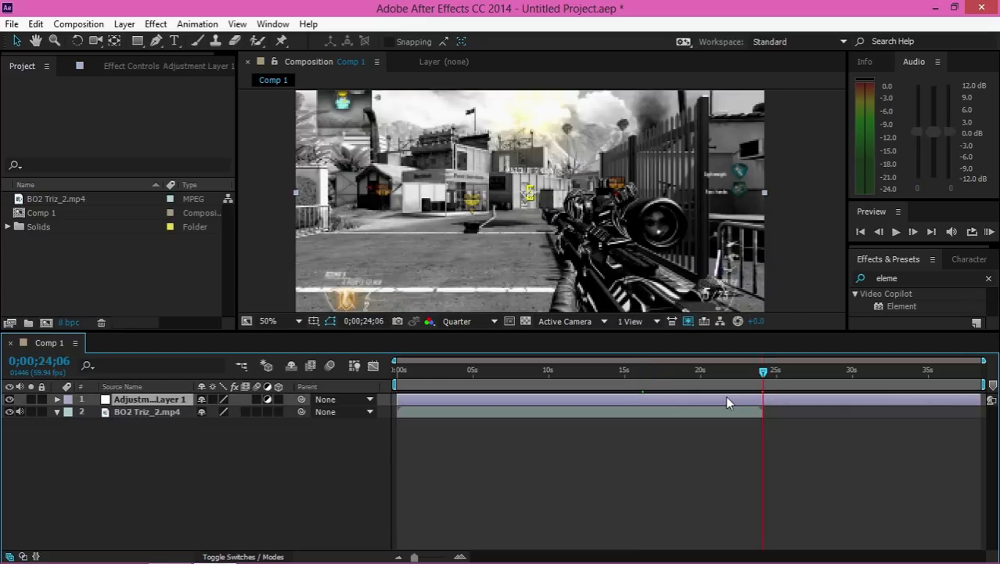
{"action": "key", "text": "ctrl+shift+d"}
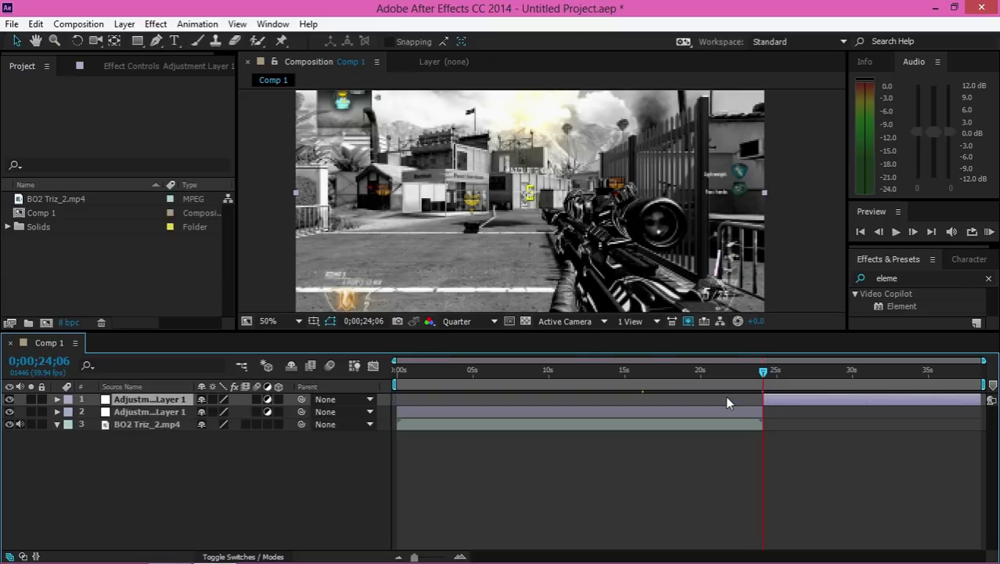
{"action": "key", "text": "Delete"}
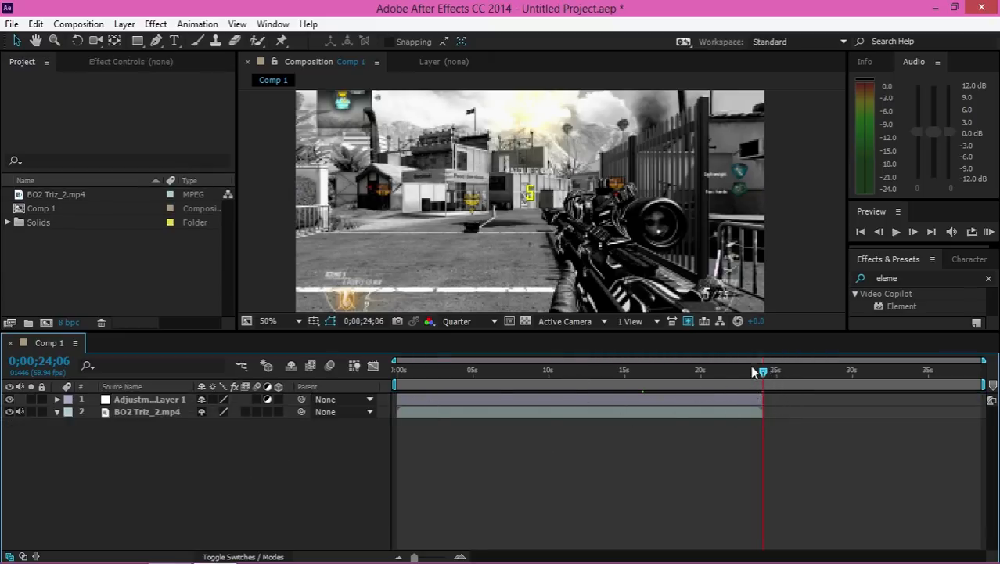
At 0;00;07;26, search the effects and presets for "east of ede" and apply the RNLD CC preset to the adjustment layer
{"action": "left_click", "coordinate": [506, 380]}
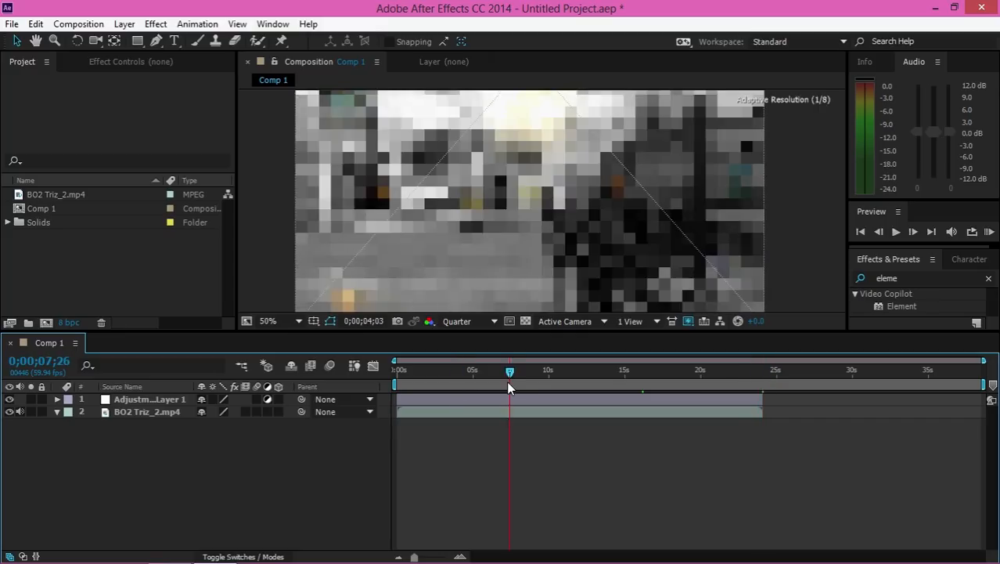
{"action": "left_click", "coordinate": [521, 400]}
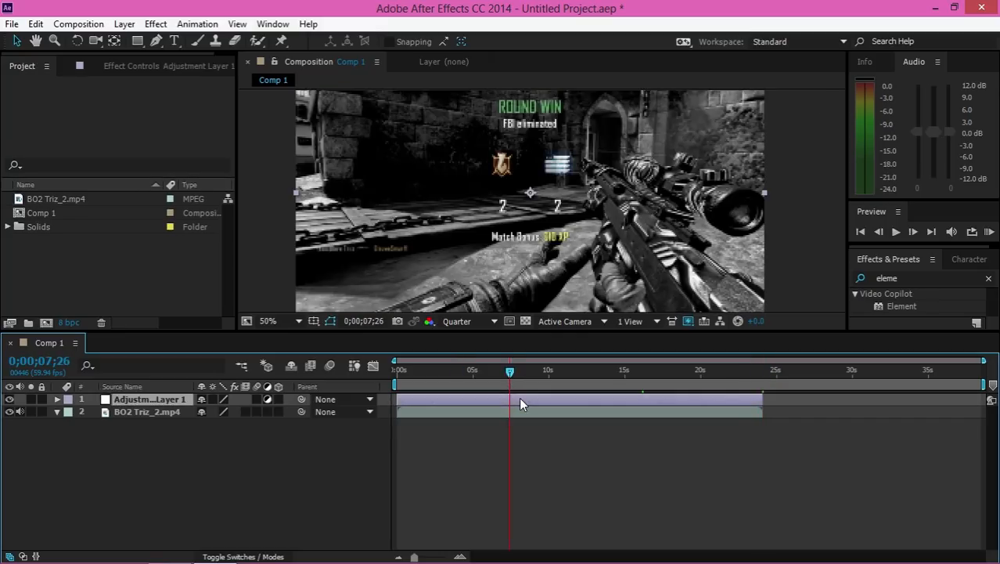
{"action": "left_click", "coordinate": [186, 62]}
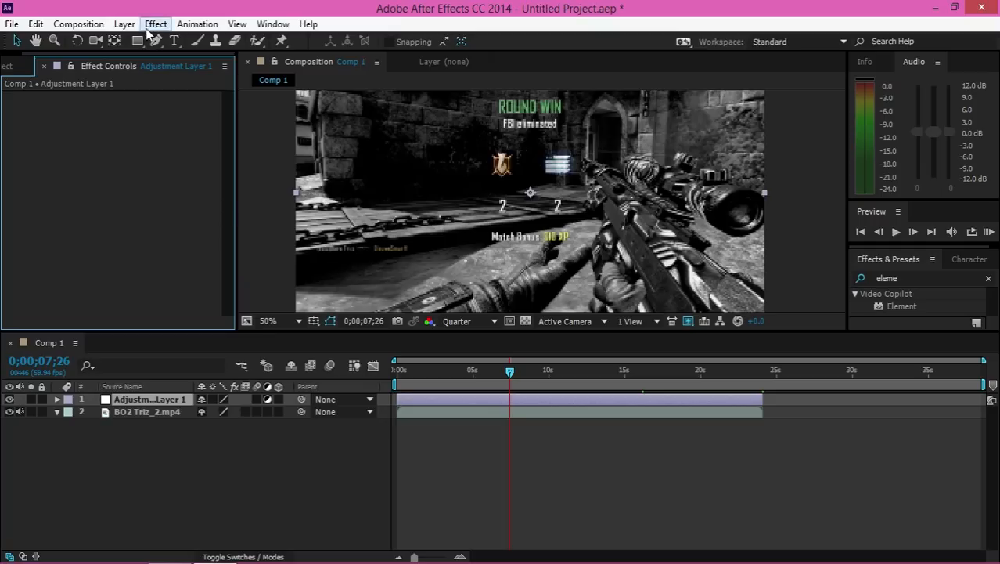
{"action": "left_click", "coordinate": [988, 278]}
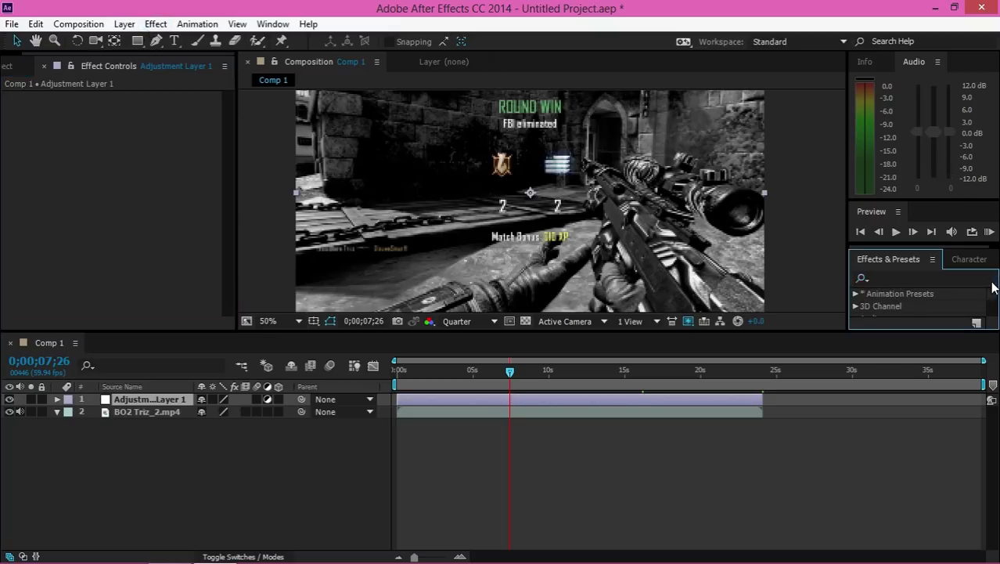
{"action": "left_click", "coordinate": [969, 277]}
{"action": "type", "text": "e"}
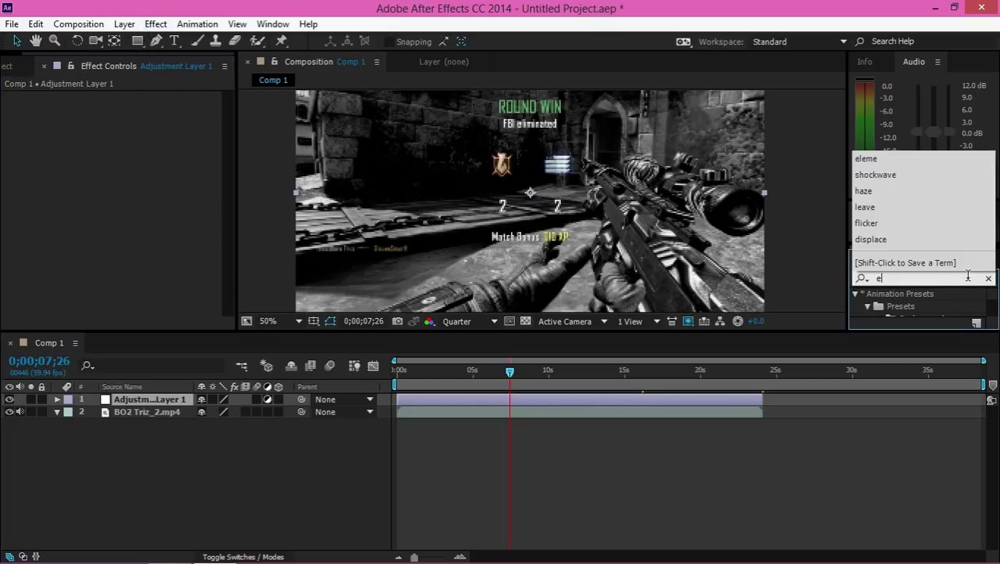
{"action": "type", "text": "sst "}
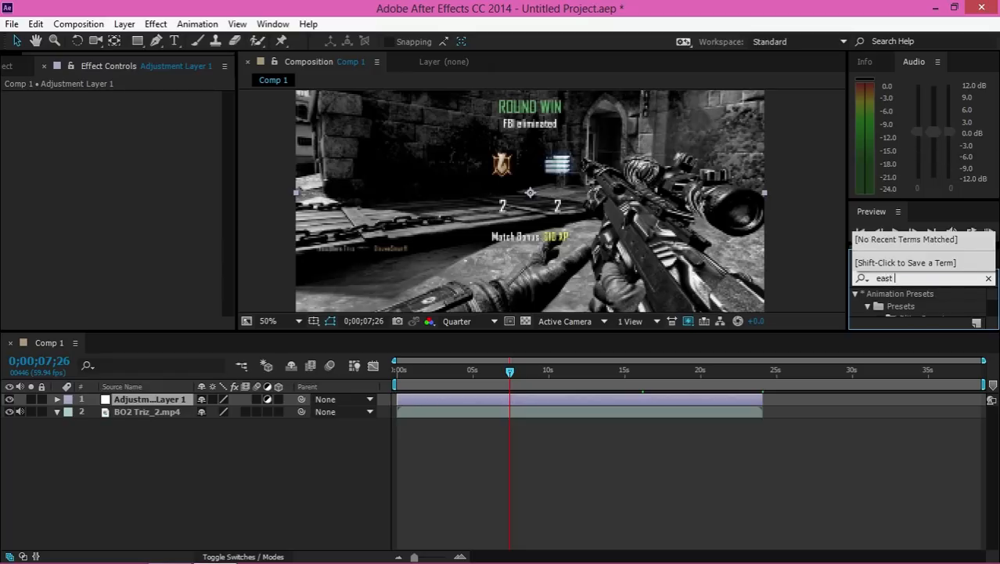
{"action": "type", "text": "of ede"}
{"action": "left_click_drag", "start_coordinate": [973, 330], "coordinate": [581, 432]}
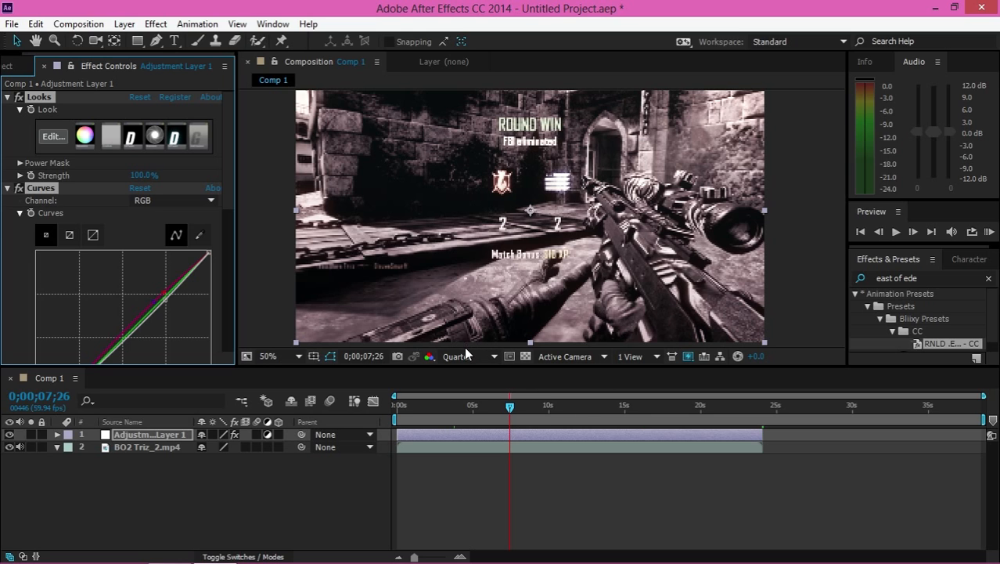
Clear the effects search, and enlarge the timeline area with the composition view's magnification set to Fit
{"action": "left_click", "coordinate": [989, 279]}
{"action": "left_click", "coordinate": [990, 279]}
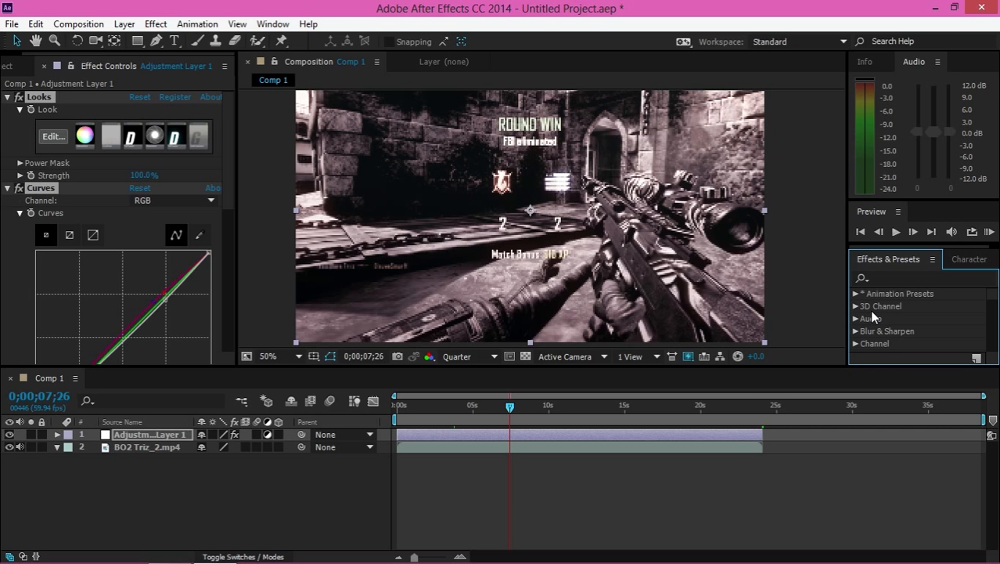
{"action": "left_click_drag", "start_coordinate": [869, 366], "coordinate": [867, 322]}
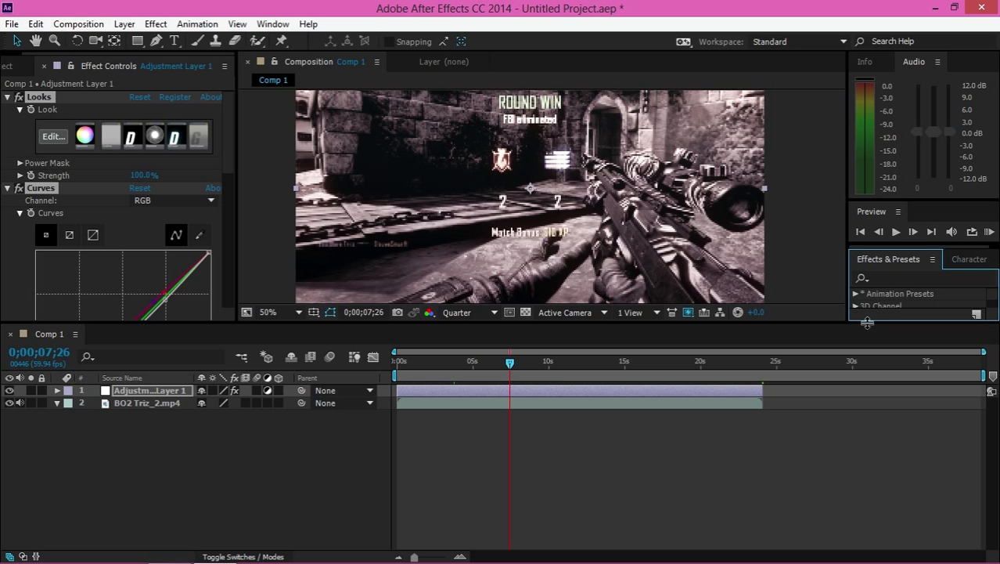
{"action": "left_click", "coordinate": [296, 310]}
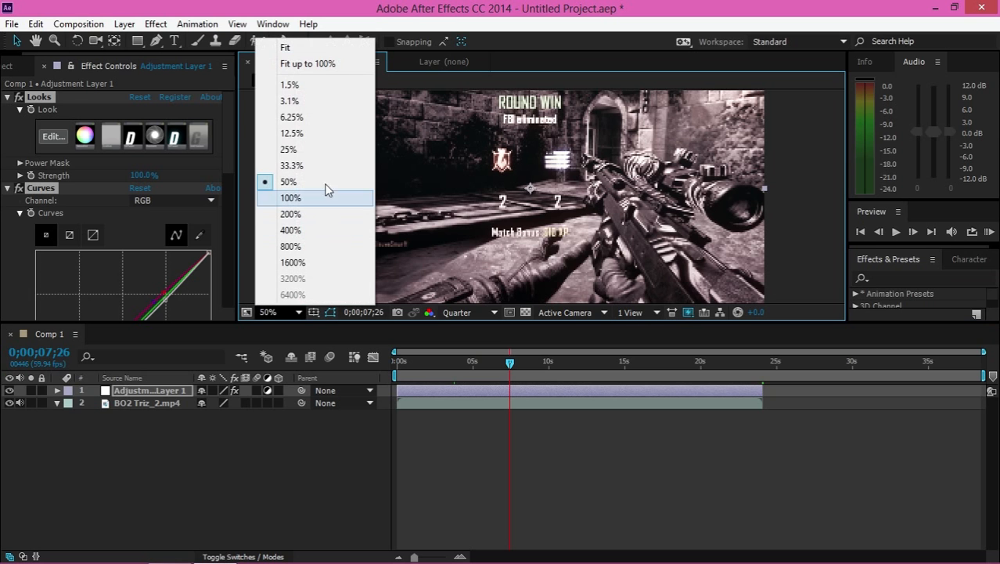
{"action": "left_click", "coordinate": [338, 46]}
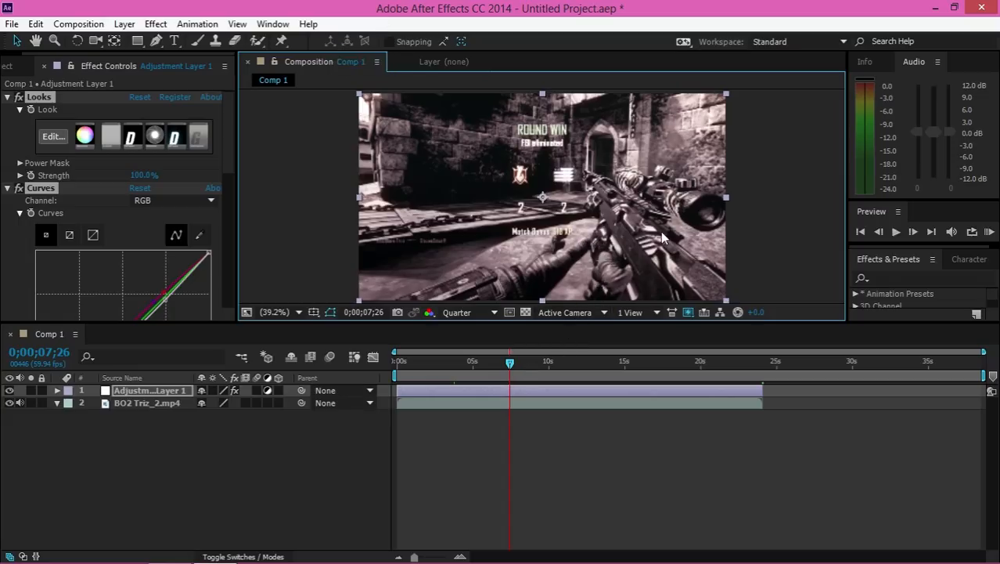
Hide and show the adjustment layer twice to compare the footage with and without its colour correction
{"action": "left_click", "coordinate": [9, 391]}
{"action": "left_click", "coordinate": [10, 390]}
{"action": "left_click", "coordinate": [11, 390]}
{"action": "left_click", "coordinate": [10, 391]}
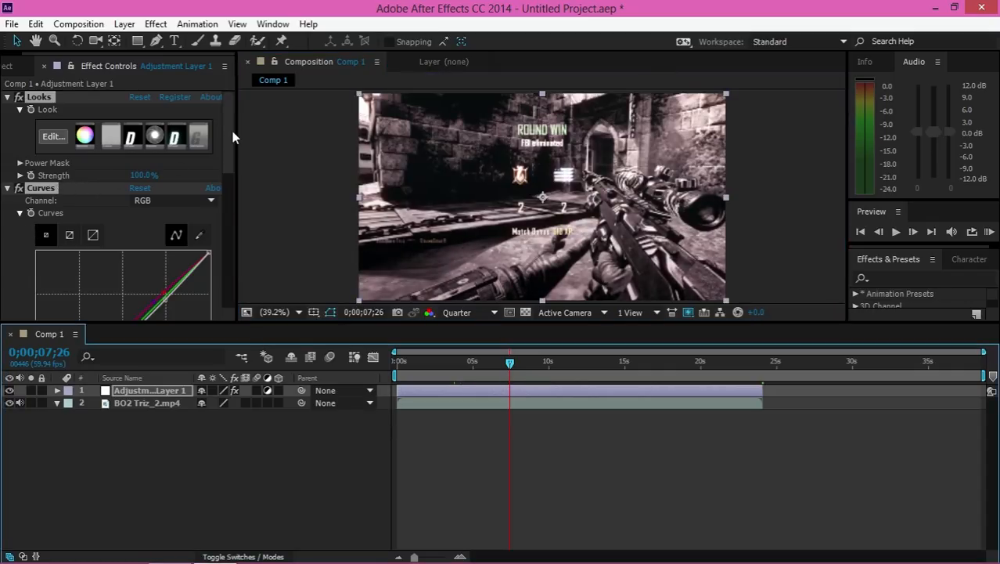
Look through the effect settings on the adjustment layer, from Looks and Curves down to Glow
{"action": "left_click_drag", "start_coordinate": [232, 131], "coordinate": [229, 98]}
{"action": "scroll", "coordinate": [205, 146], "scroll_direction": "up", "scroll_amount": 2}
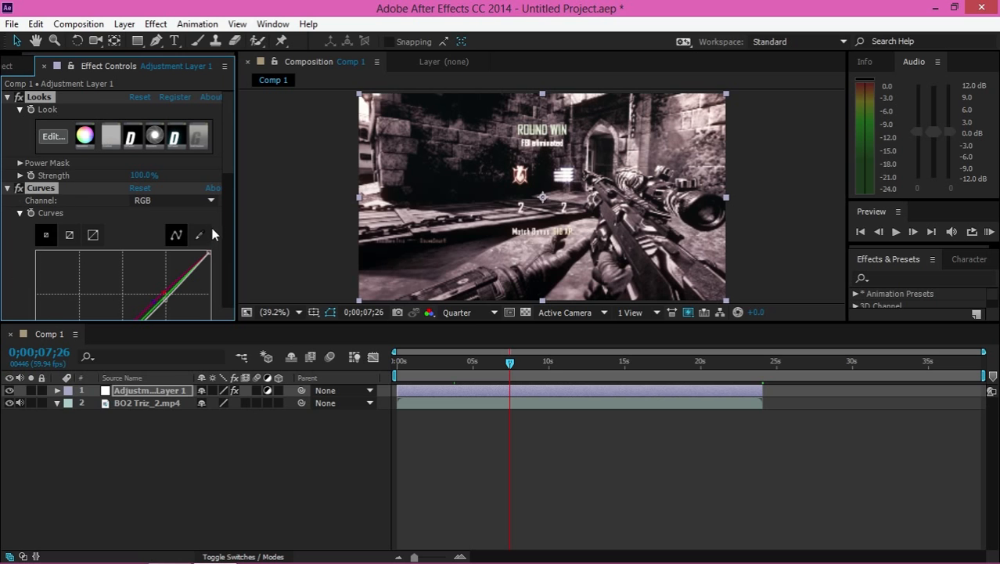
{"action": "left_click_drag", "start_coordinate": [230, 155], "coordinate": [245, 312]}
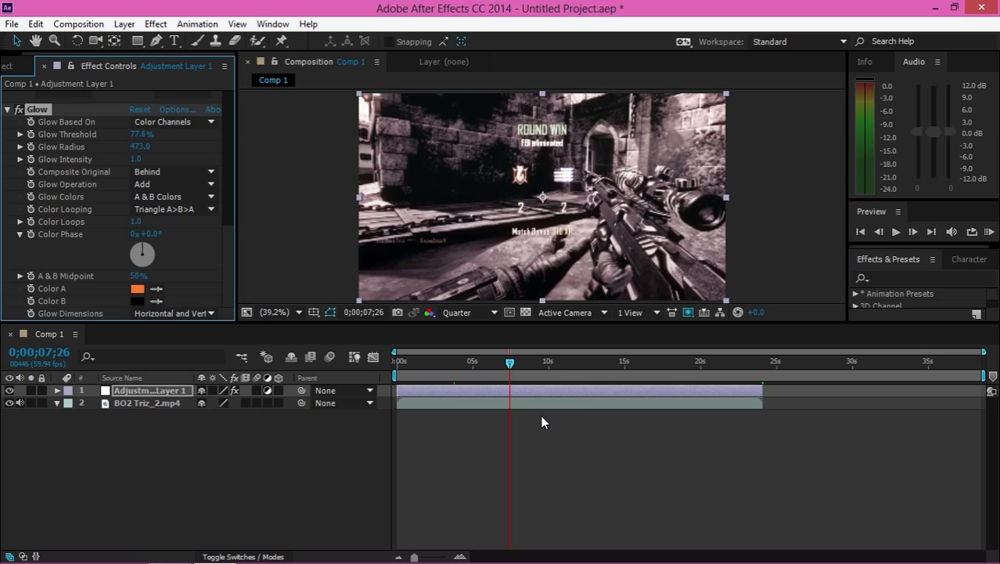
{"action": "left_click_drag", "start_coordinate": [222, 259], "coordinate": [233, 97]}
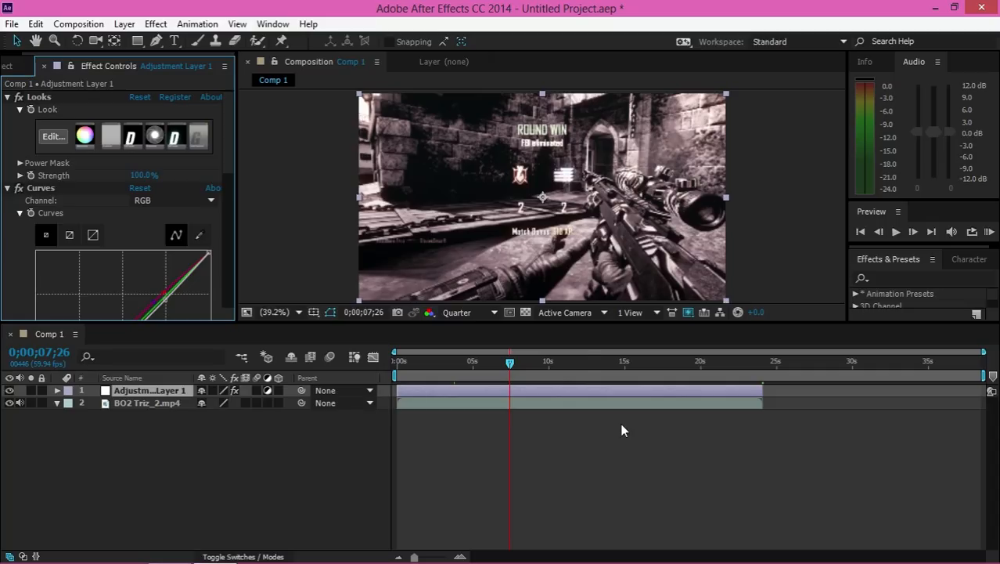
Try duplicating the adjustment layer with its effects twice, deleting the first copy and undoing the second
{"action": "left_click", "coordinate": [551, 395]}
{"action": "key", "text": "ctrl+d"}
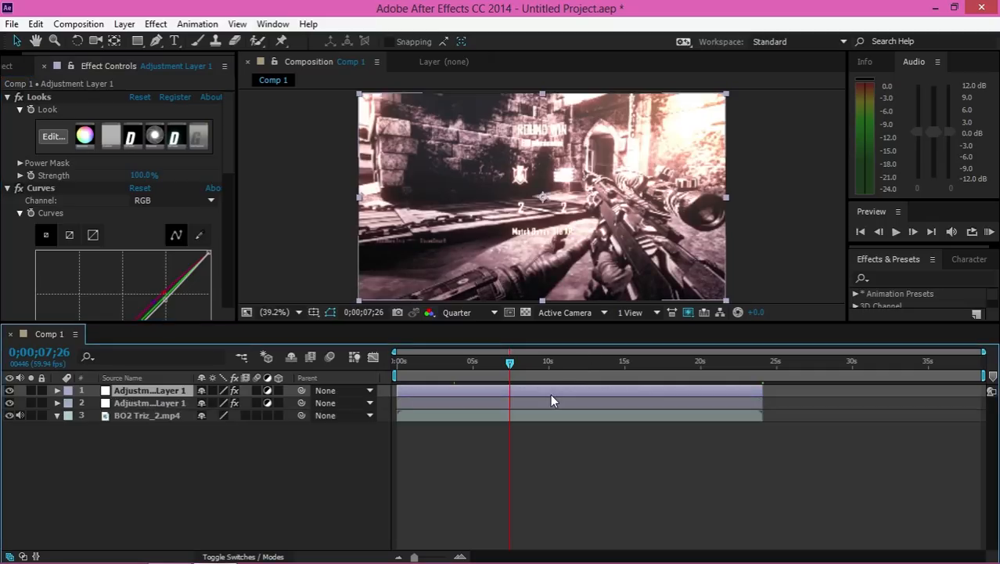
{"action": "key", "text": "Delete"}
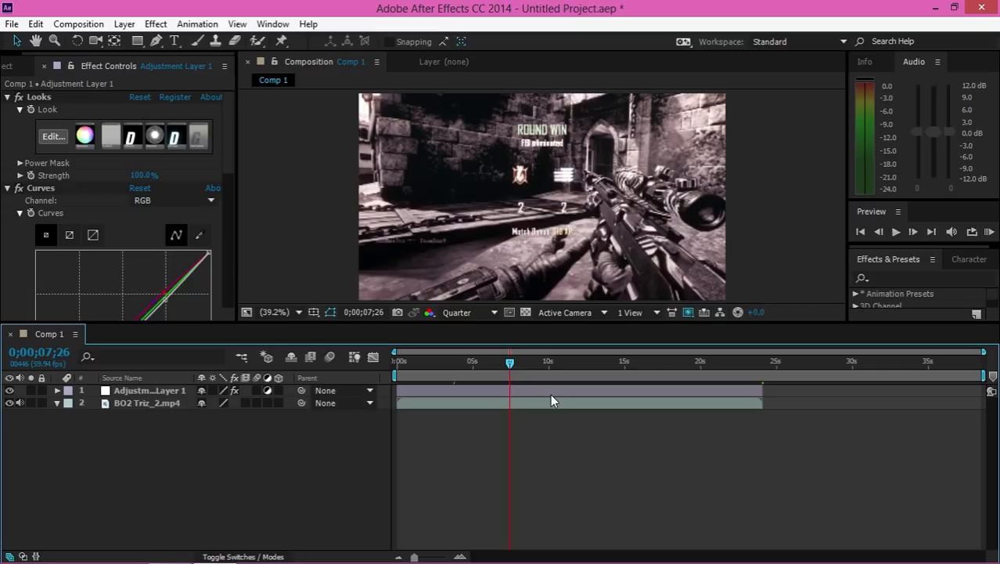
{"action": "left_click", "coordinate": [550, 389]}
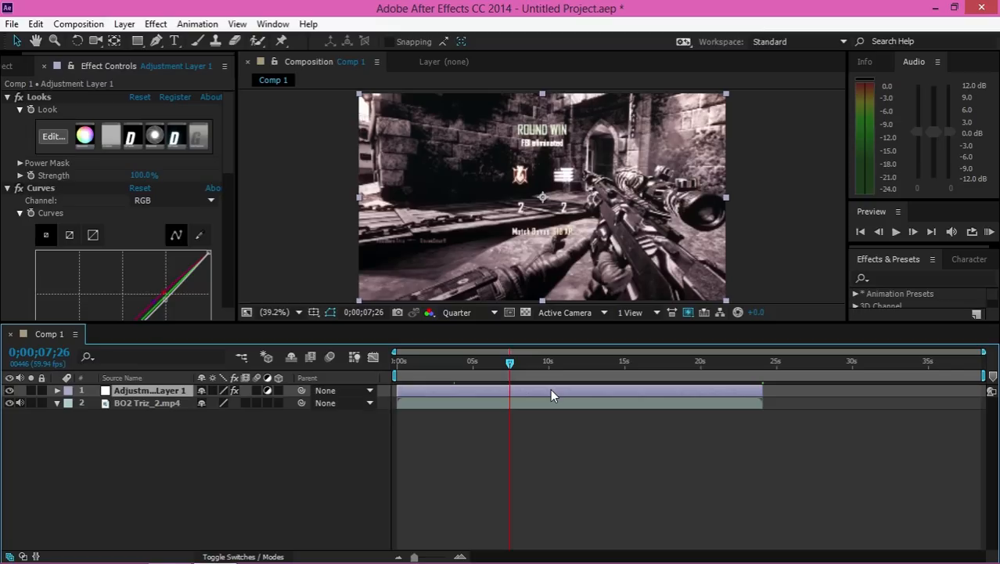
{"action": "key", "text": "ctrl+d"}
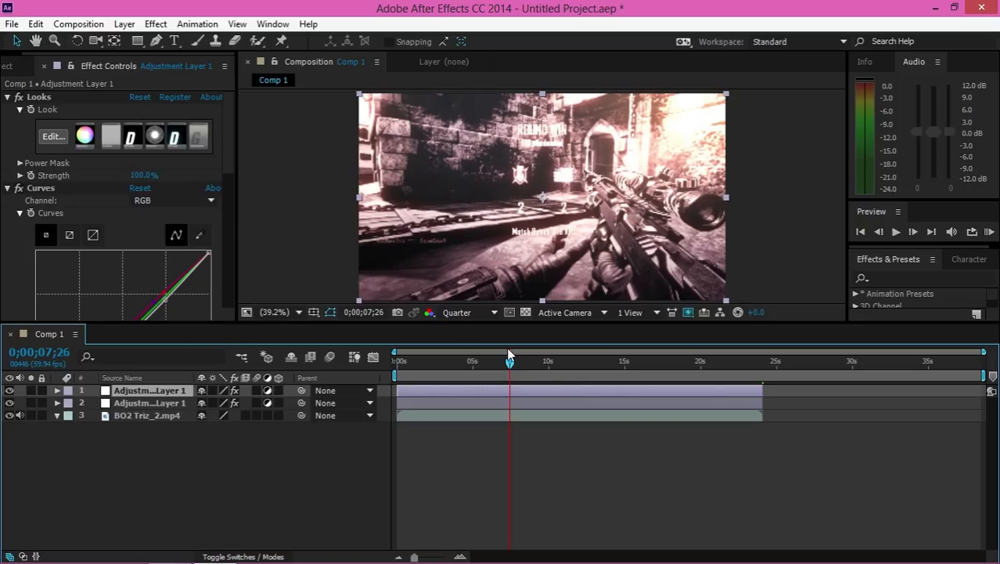
{"action": "key", "text": "ctrl+z"}
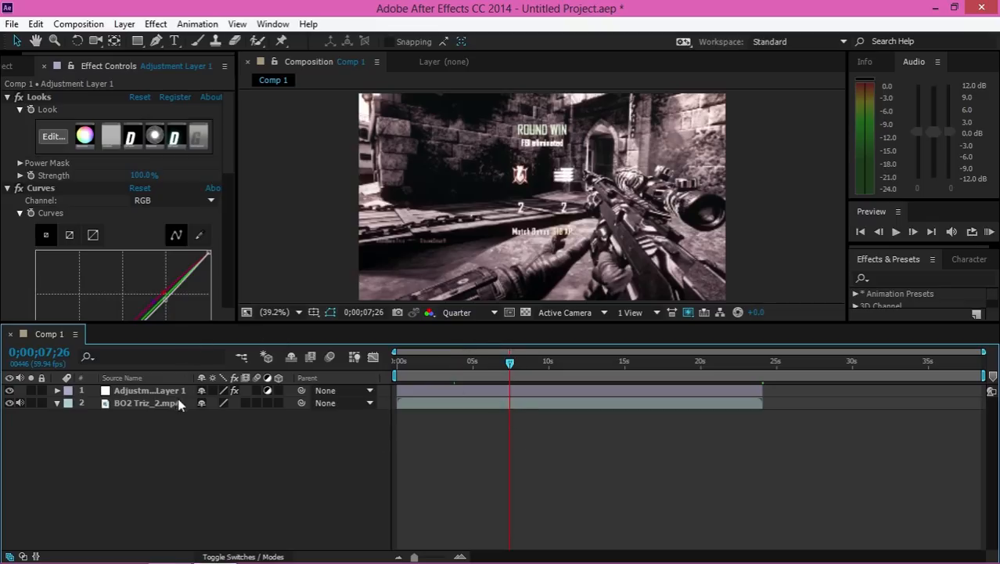
Move the adjustment layer below the BO2 Triz_2.mp4 layer to compare the result, and return it to the top
{"action": "left_click", "coordinate": [436, 402]}
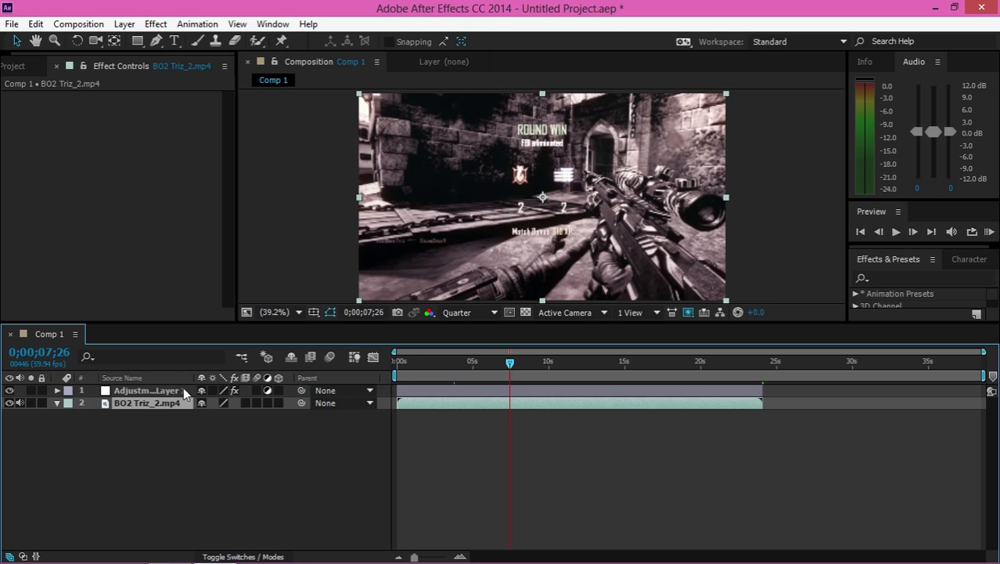
{"action": "left_click_drag", "start_coordinate": [164, 386], "coordinate": [168, 410]}
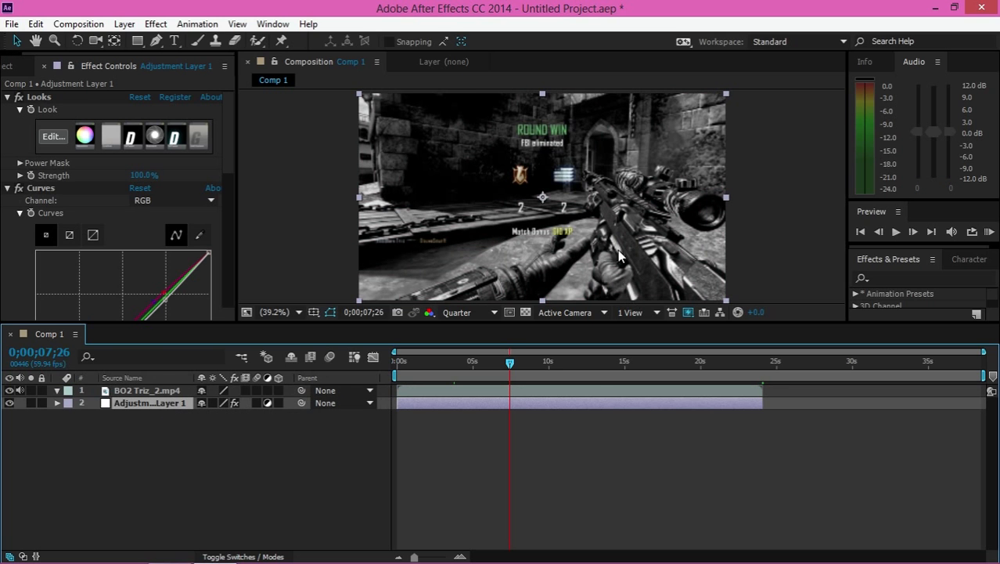
{"action": "left_click_drag", "start_coordinate": [184, 402], "coordinate": [183, 384]}
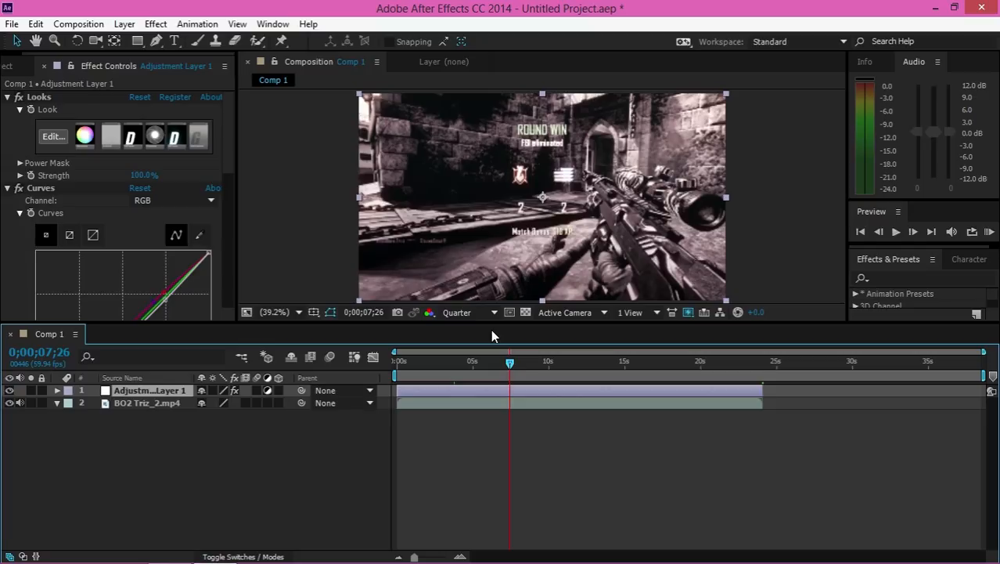
Keyframe the adjustment layer's opacity from 100% at 0;00;07;26 to 0% at 0;00;09;18 and scrub the fade
{"action": "key", "text": "t"}
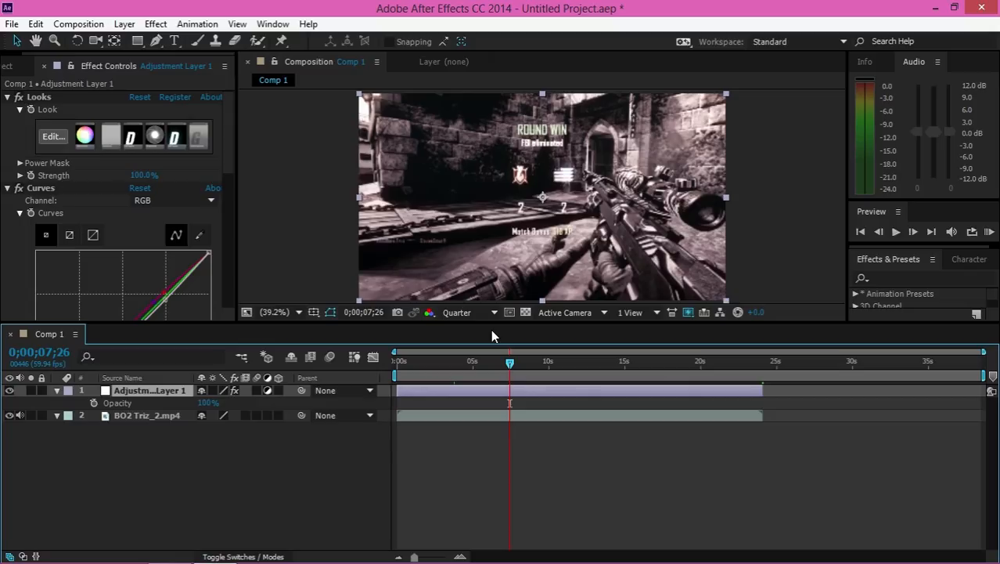
{"action": "left_click", "coordinate": [94, 403]}
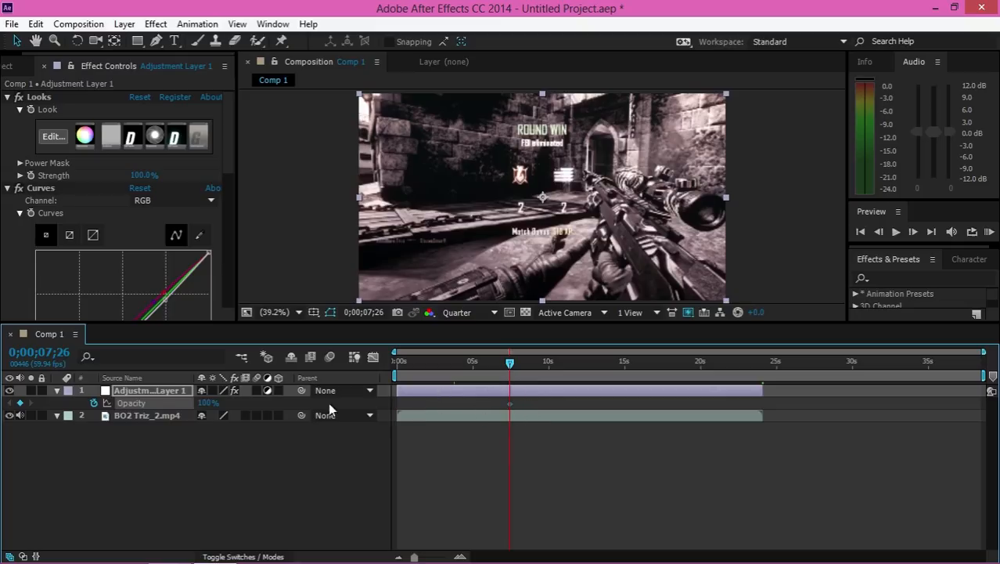
{"action": "left_click_drag", "start_coordinate": [509, 362], "coordinate": [540, 384]}
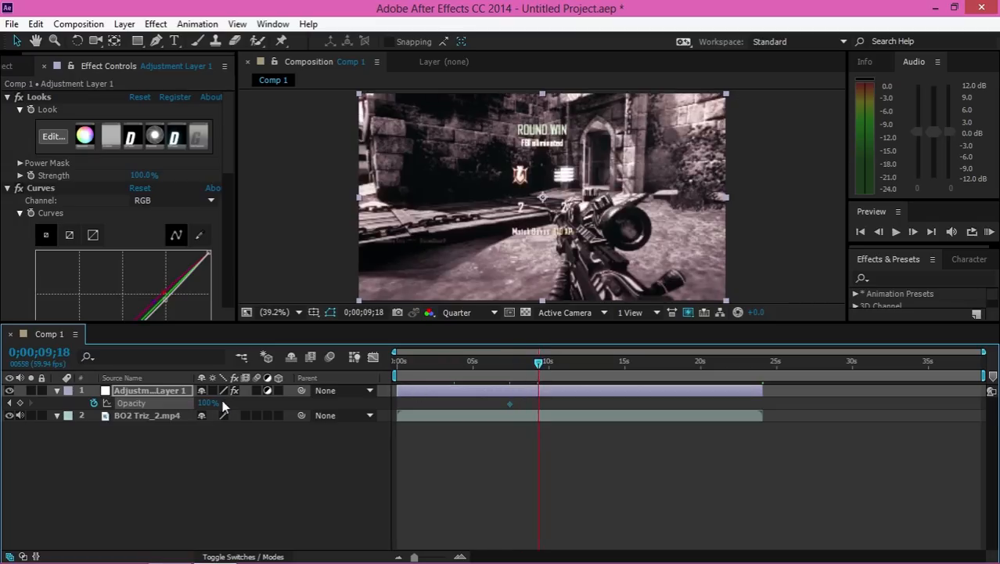
{"action": "left_click_drag", "start_coordinate": [206, 403], "coordinate": [49, 409]}
{"action": "mouse_move", "coordinate": [538, 361]}
{"action": "left_mouse_down"}
{"action": "mouse_move", "coordinate": [505, 371]}
{"action": "mouse_move", "coordinate": [531, 382]}
{"action": "mouse_move", "coordinate": [541, 370]}
{"action": "left_mouse_up"}
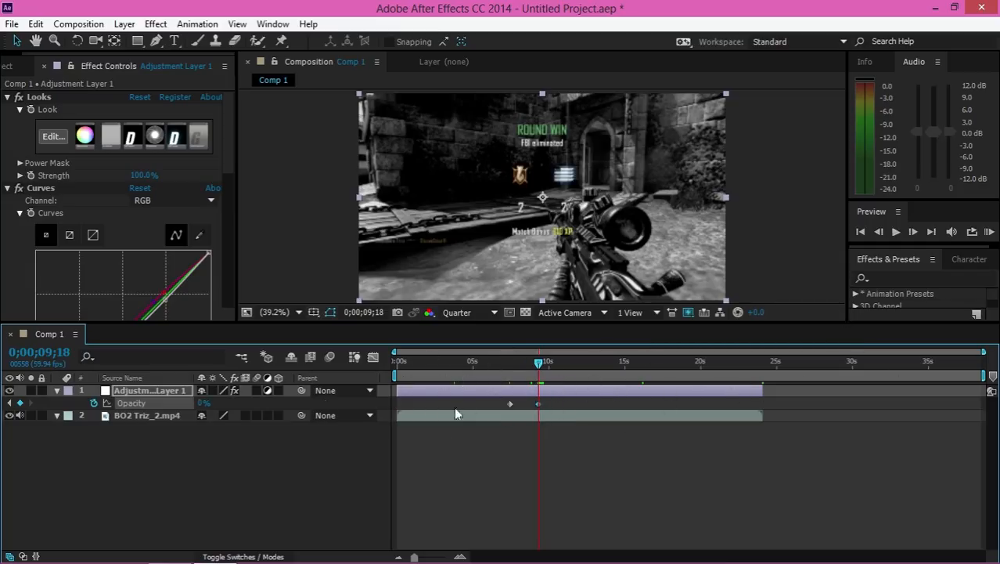
Remove the opacity keyframes from the adjustment layer and collapse its Opacity property
{"action": "left_click", "coordinate": [94, 402]}
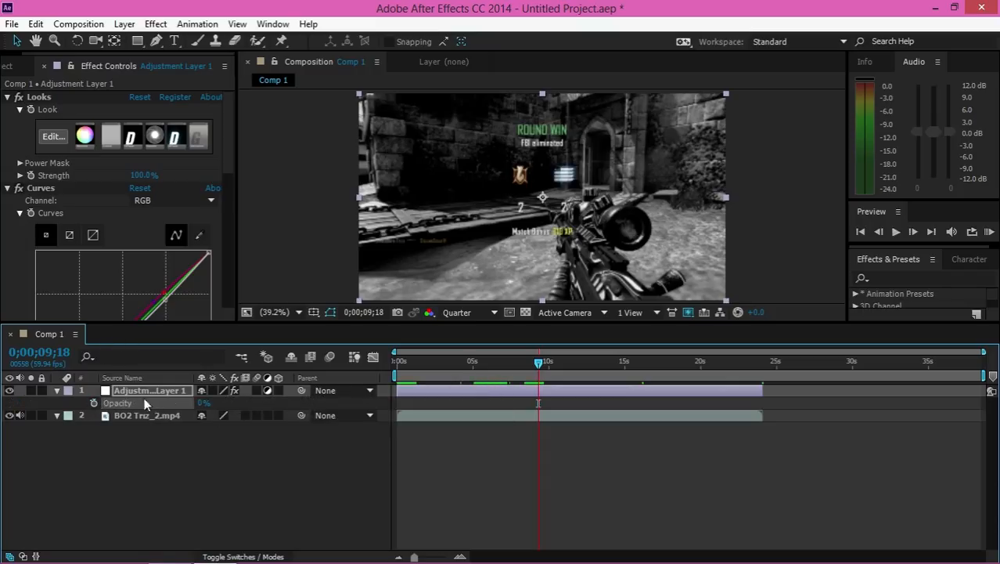
{"action": "key", "text": "t"}
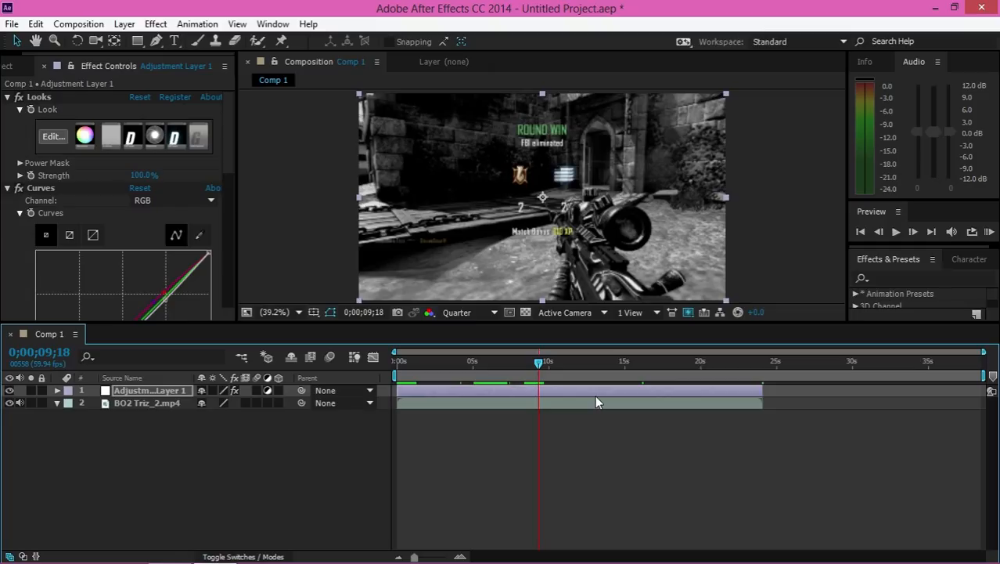
{"action": "key", "text": "t"}
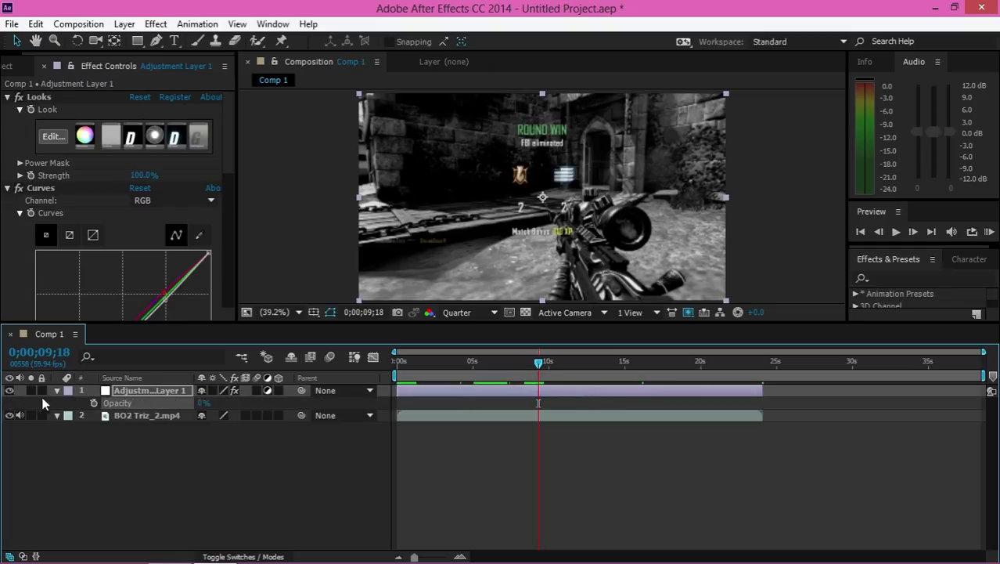
{"action": "key", "text": "t"}
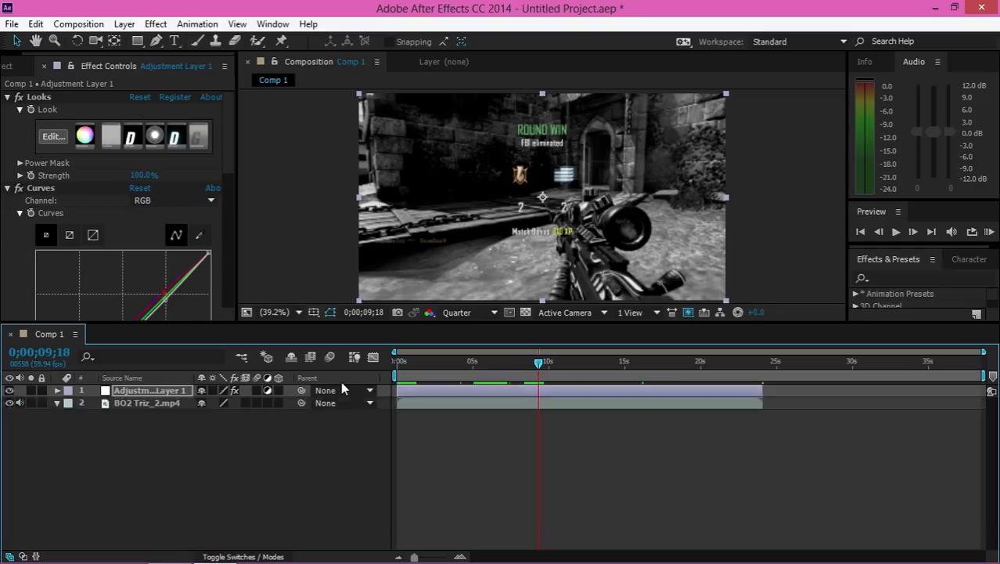
Reveal the adjustment layer's Opacity, remove its keyframe at 0;00;09;18, and collapse the property
{"action": "key", "text": "t"}
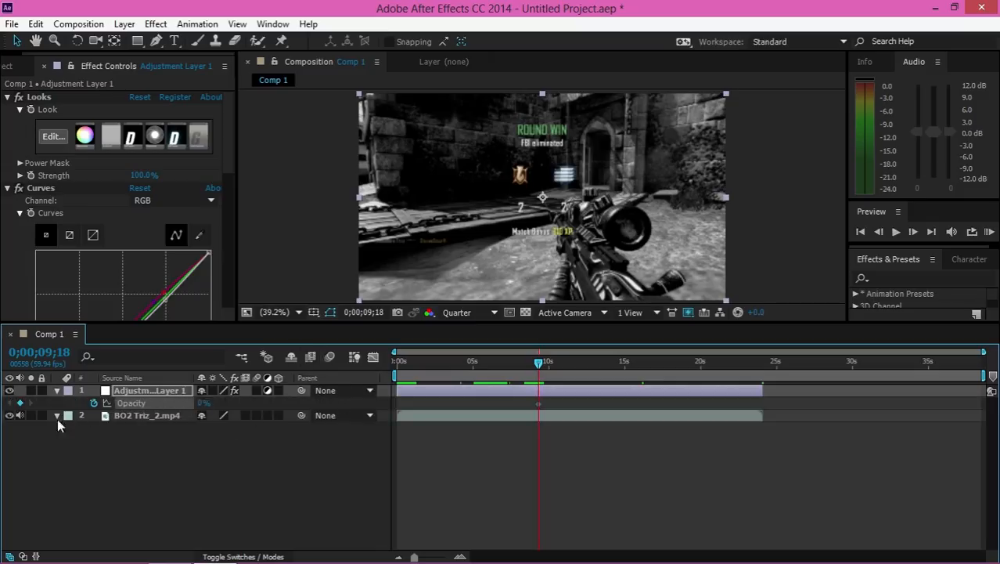
{"action": "left_click", "coordinate": [17, 402]}
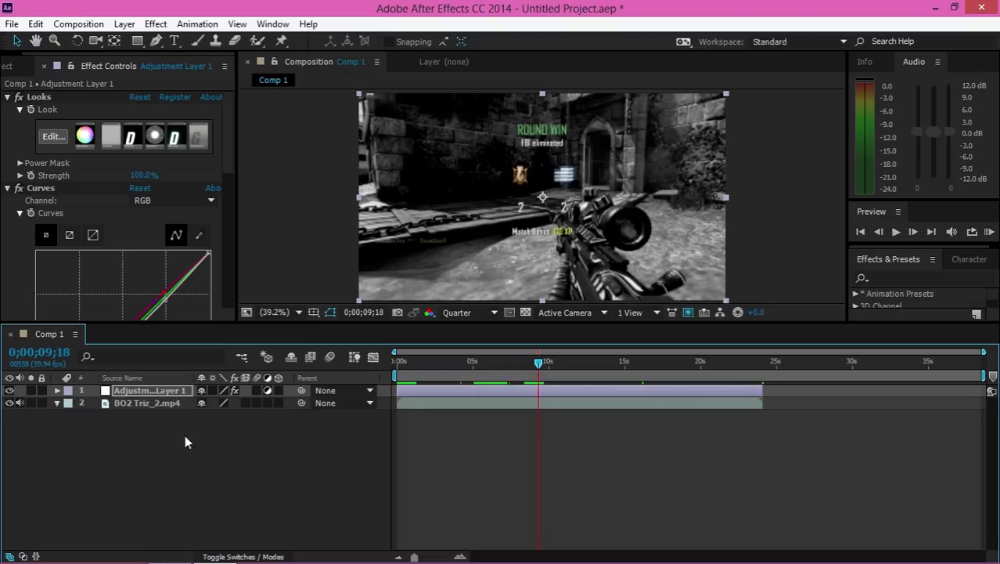
Try splitting the adjustment layer at 0;00;19;49 and deleting the part after the cut, and restore the full-length layer
{"action": "key", "text": "Home"}
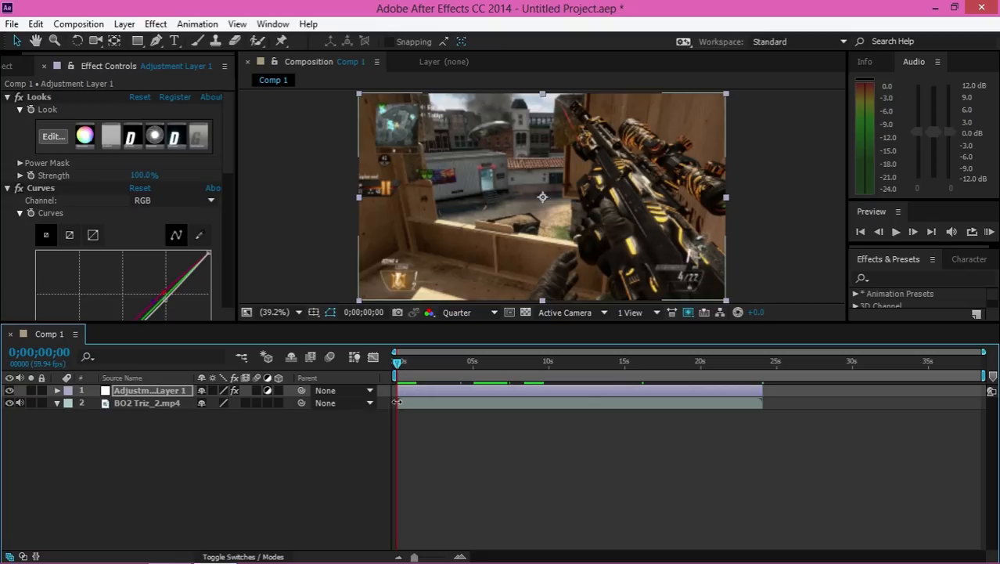
{"action": "key", "text": "o"}
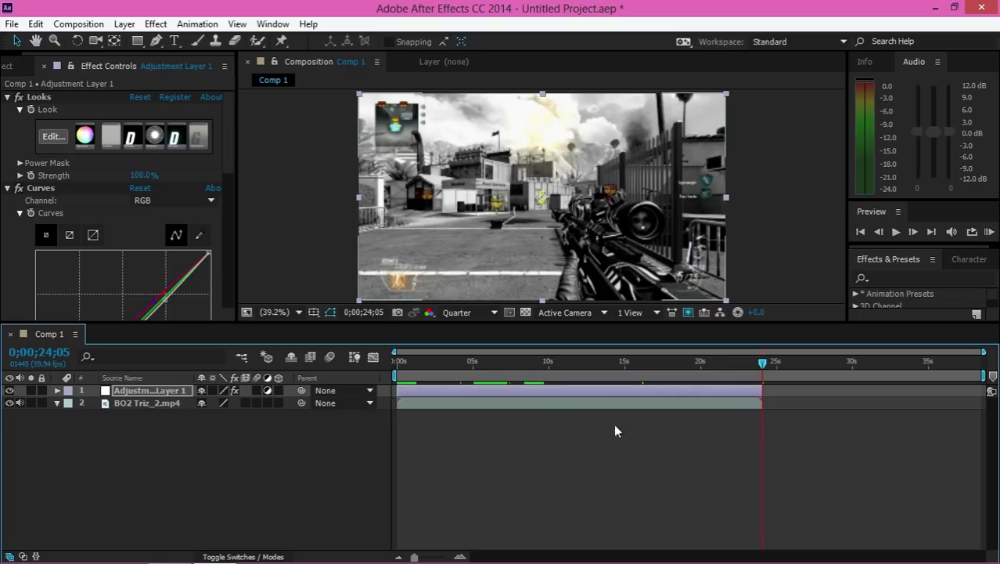
{"action": "left_click_drag", "start_coordinate": [762, 363], "coordinate": [699, 370]}
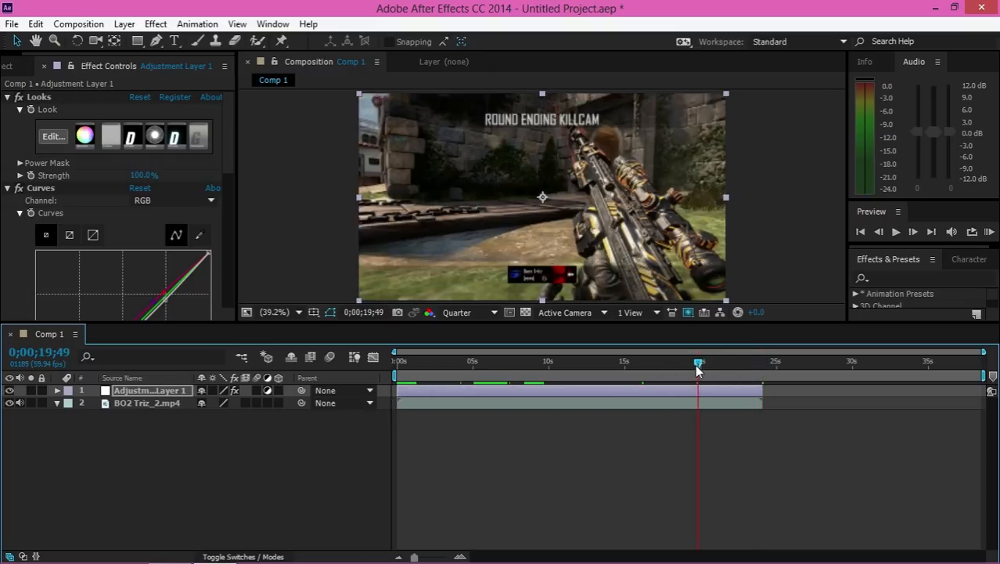
{"action": "key", "text": "ctrl+shift+d"}
{"action": "key", "text": "Delete"}
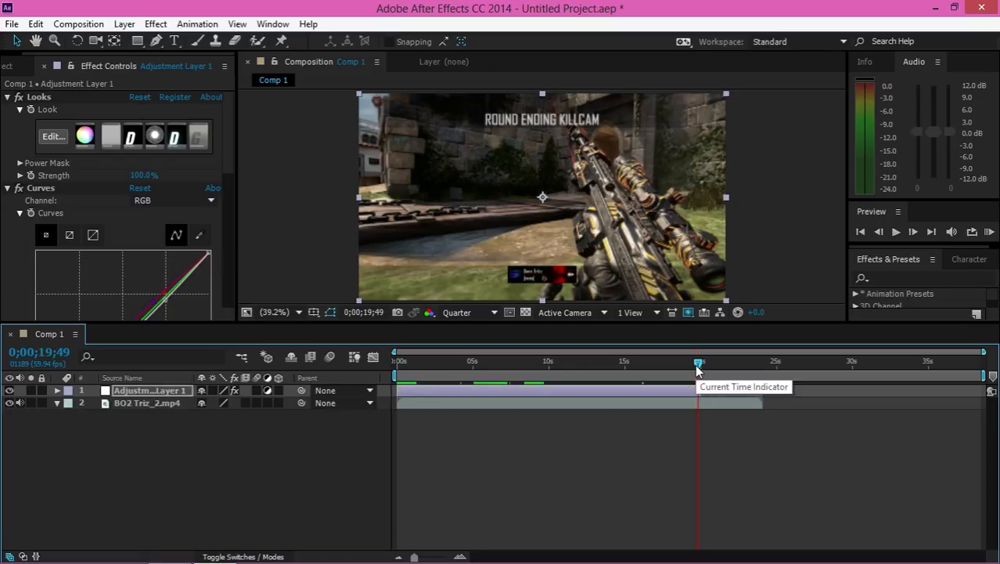
{"action": "key", "text": "ctrl+z"}
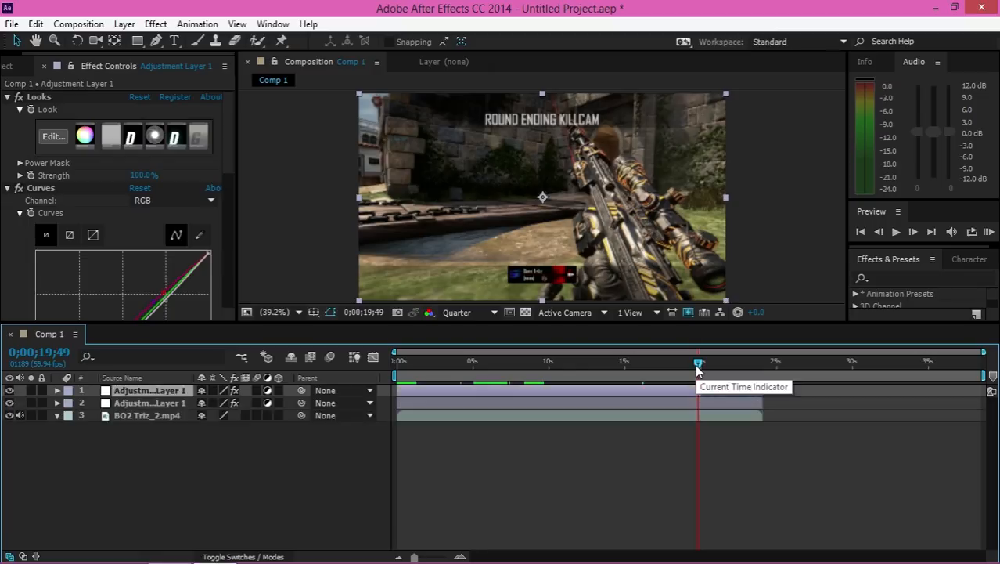
{"action": "key", "text": "Delete"}
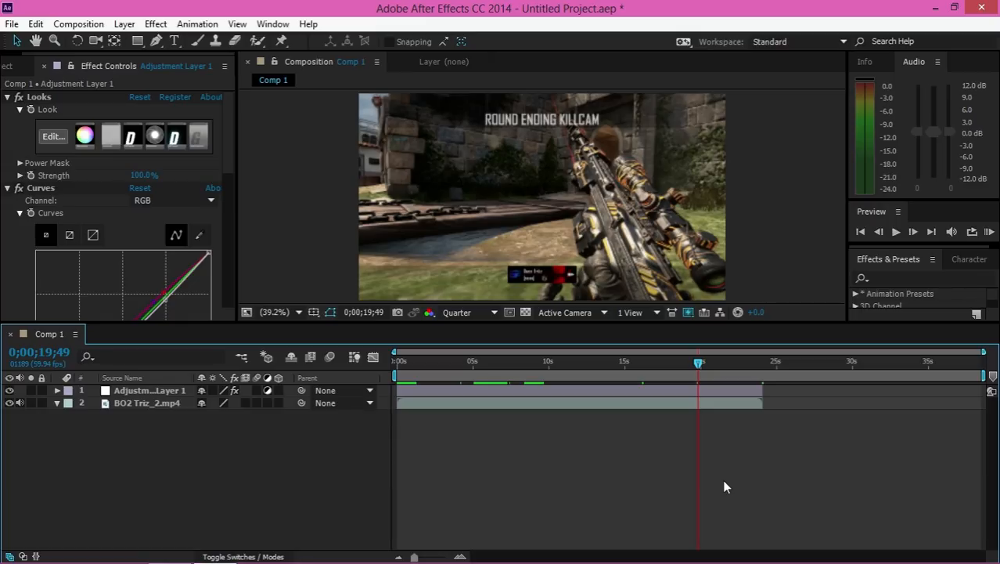
Bring up the project's list of footage, compositions and folders
{"action": "left_click", "coordinate": [20, 69]}
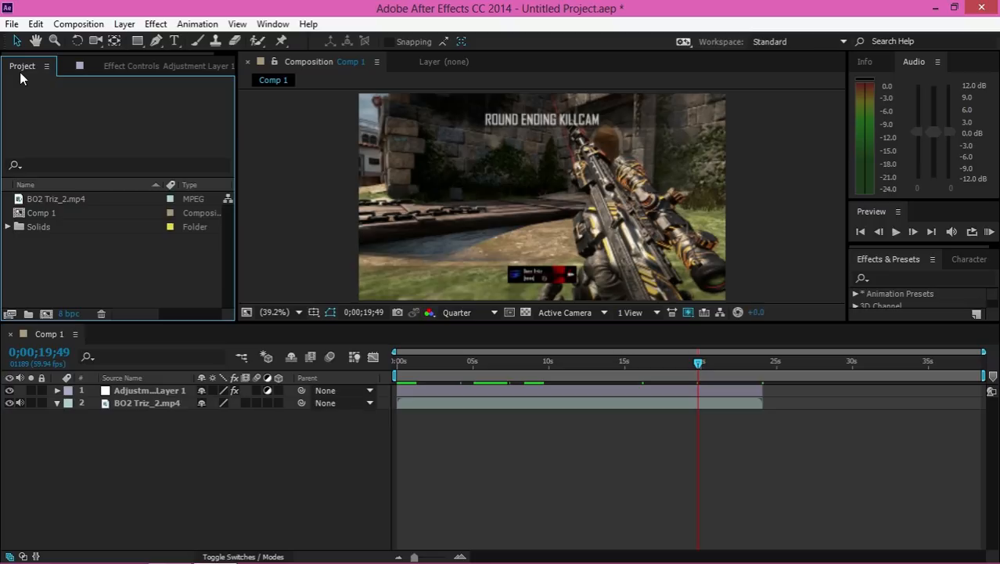